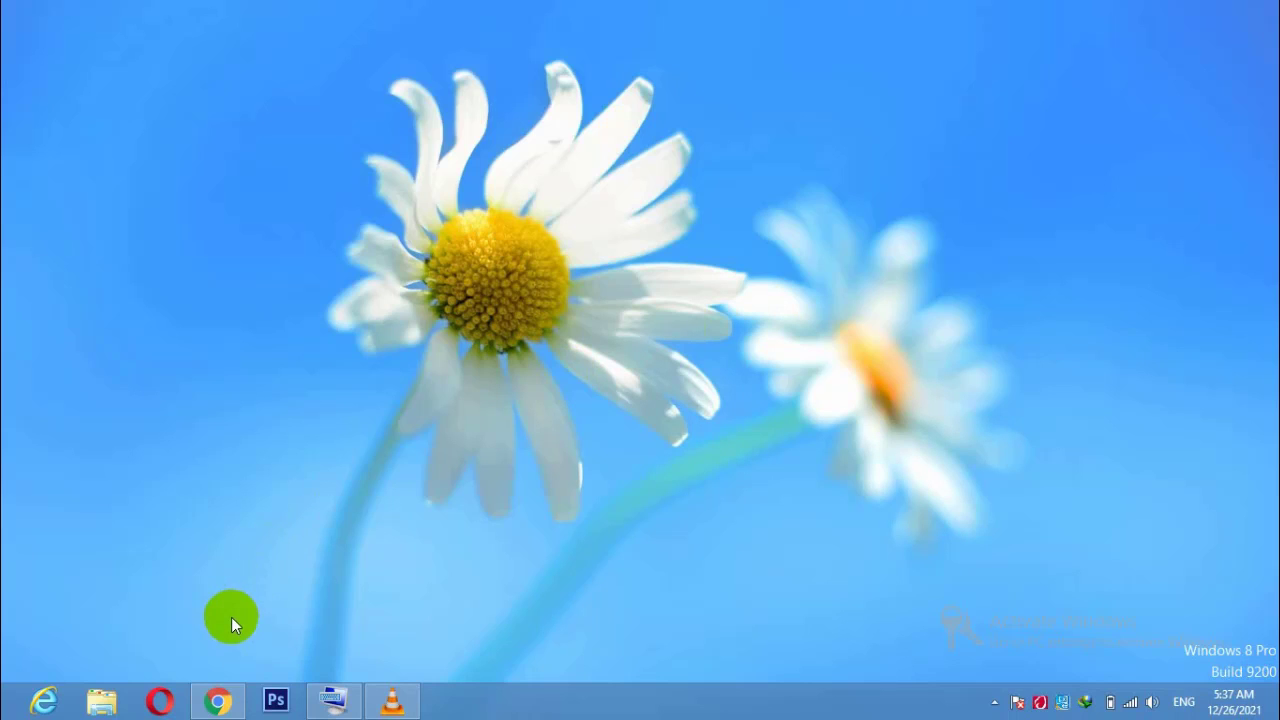
Open Chrome and enter the router address 192.168.0.1 in the address bar.
{"action": "left_click", "coordinate": [218, 700]}
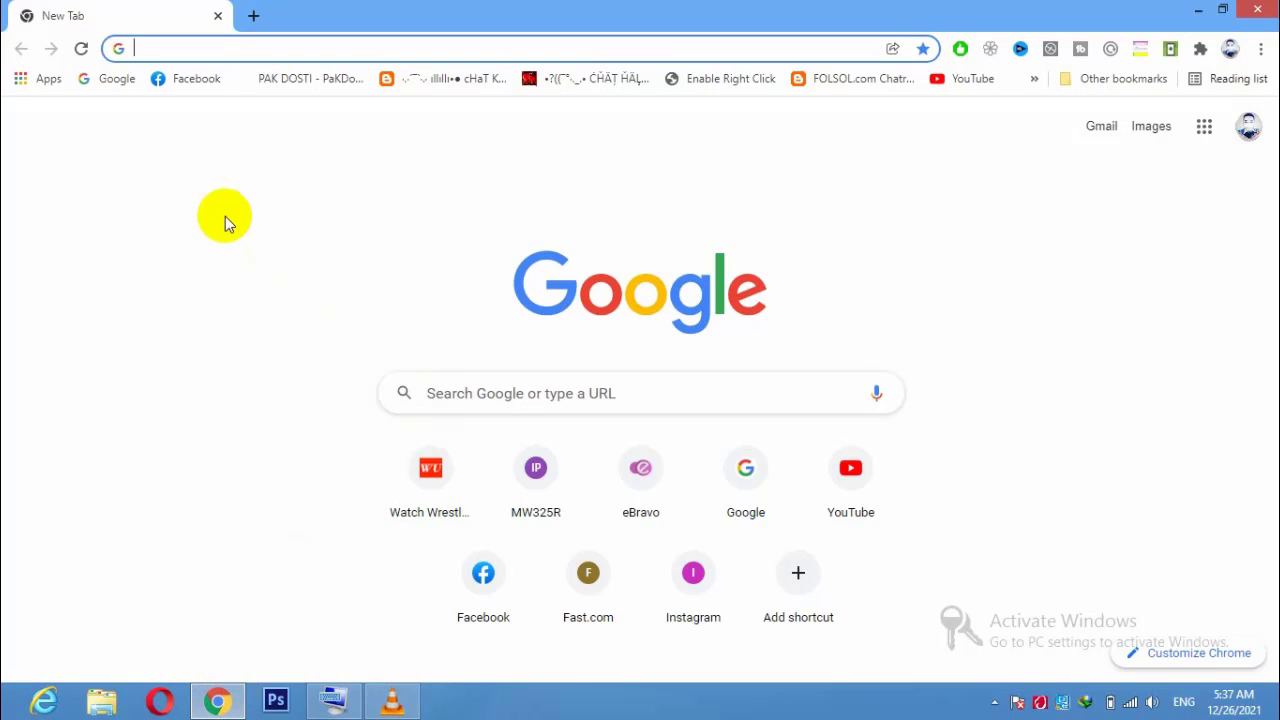
{"action": "left_click", "coordinate": [368, 45]}
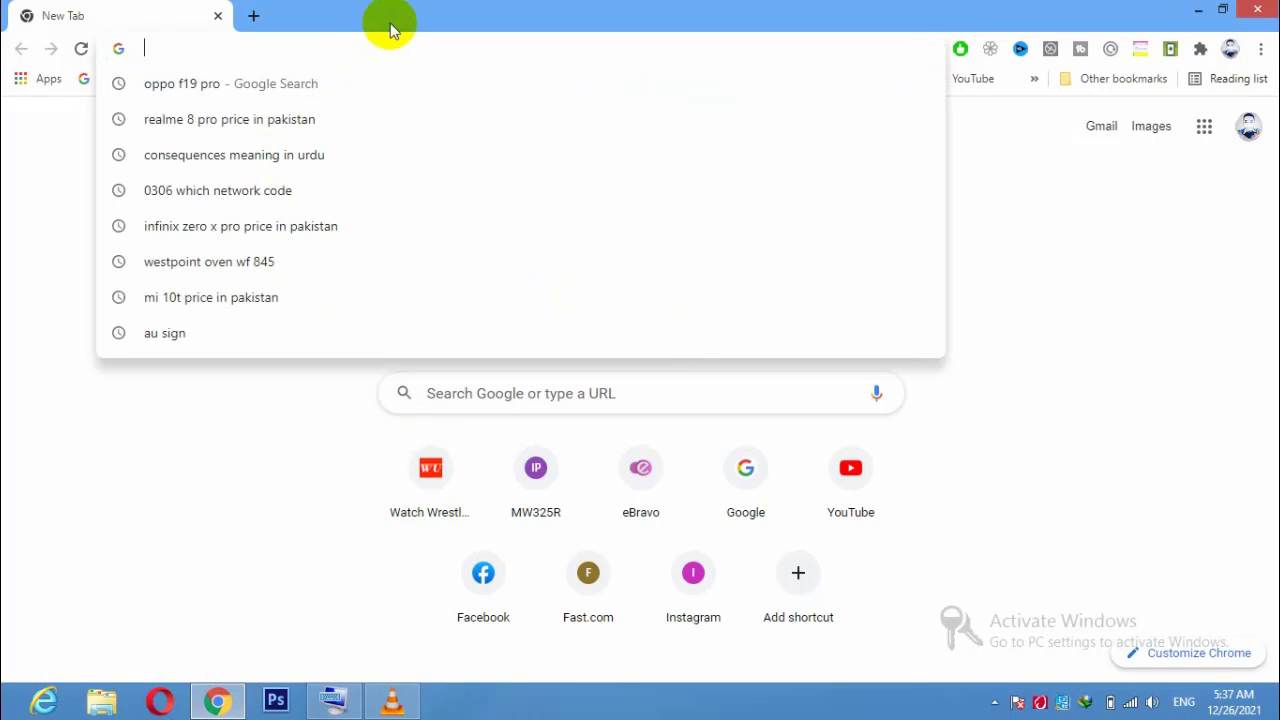
{"action": "type", "text": "19"}
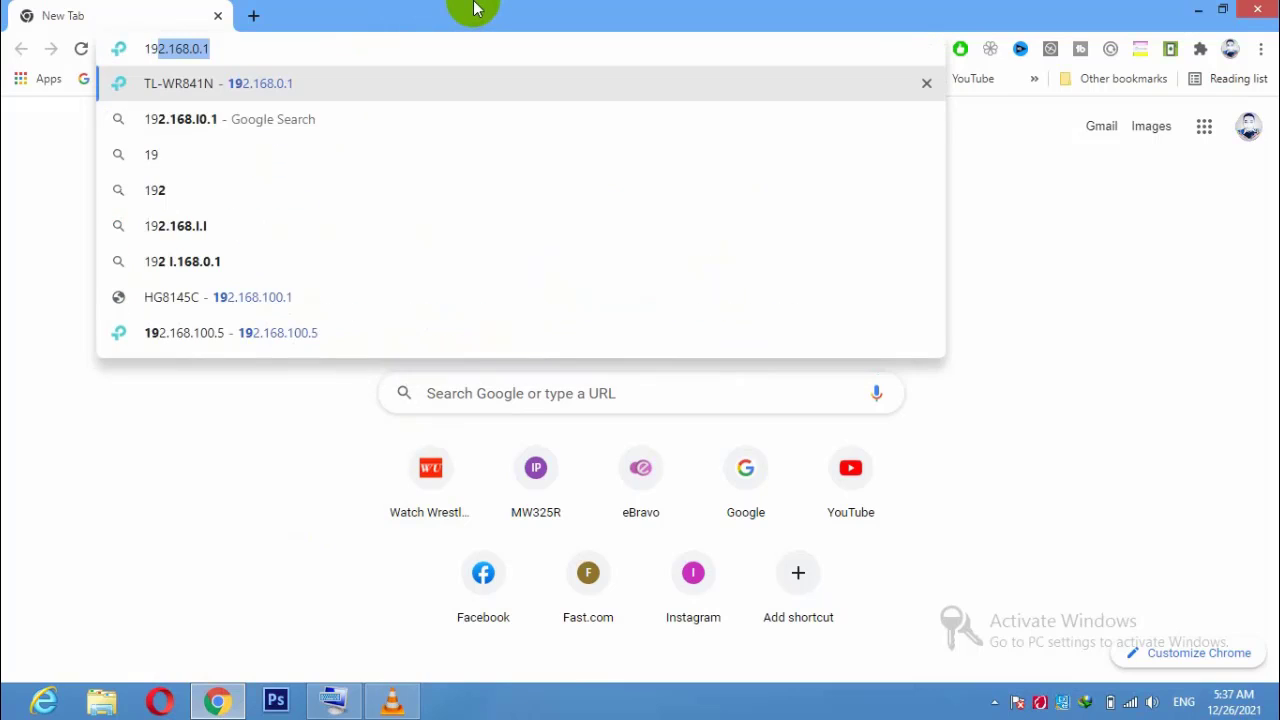
{"action": "type", "text": "2.16"}
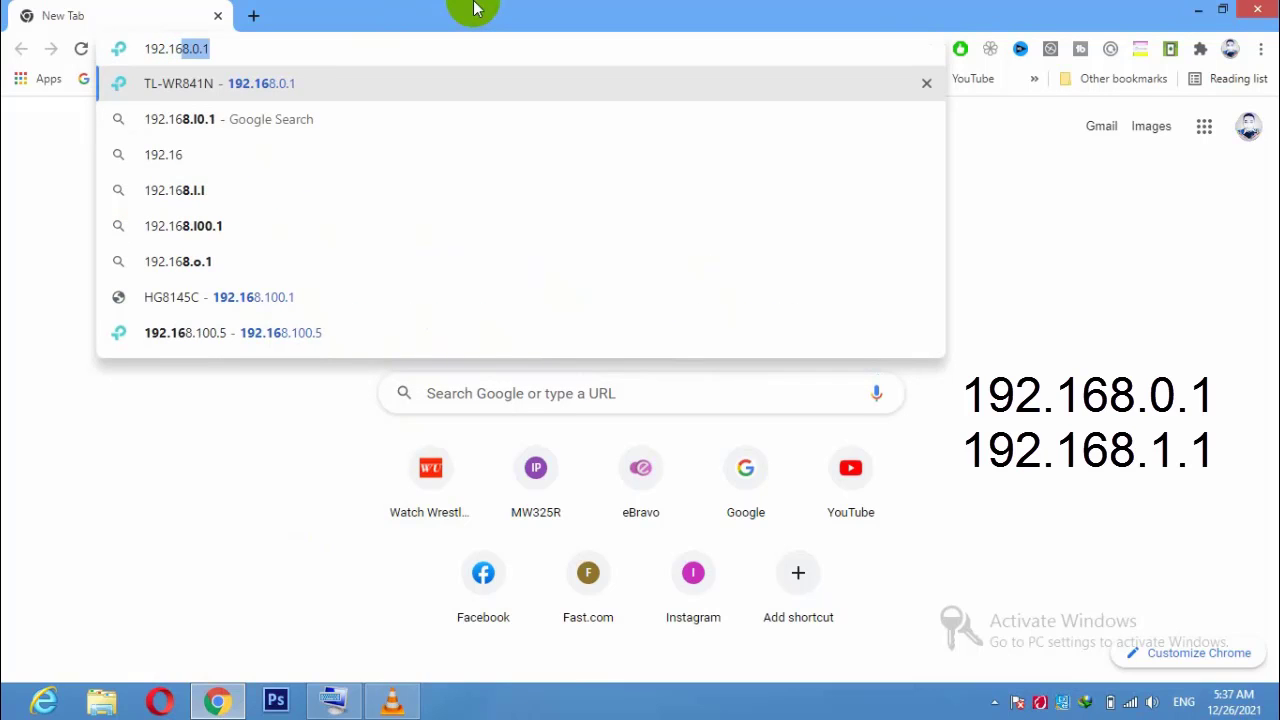
{"action": "type", "text": "8.0.1"}
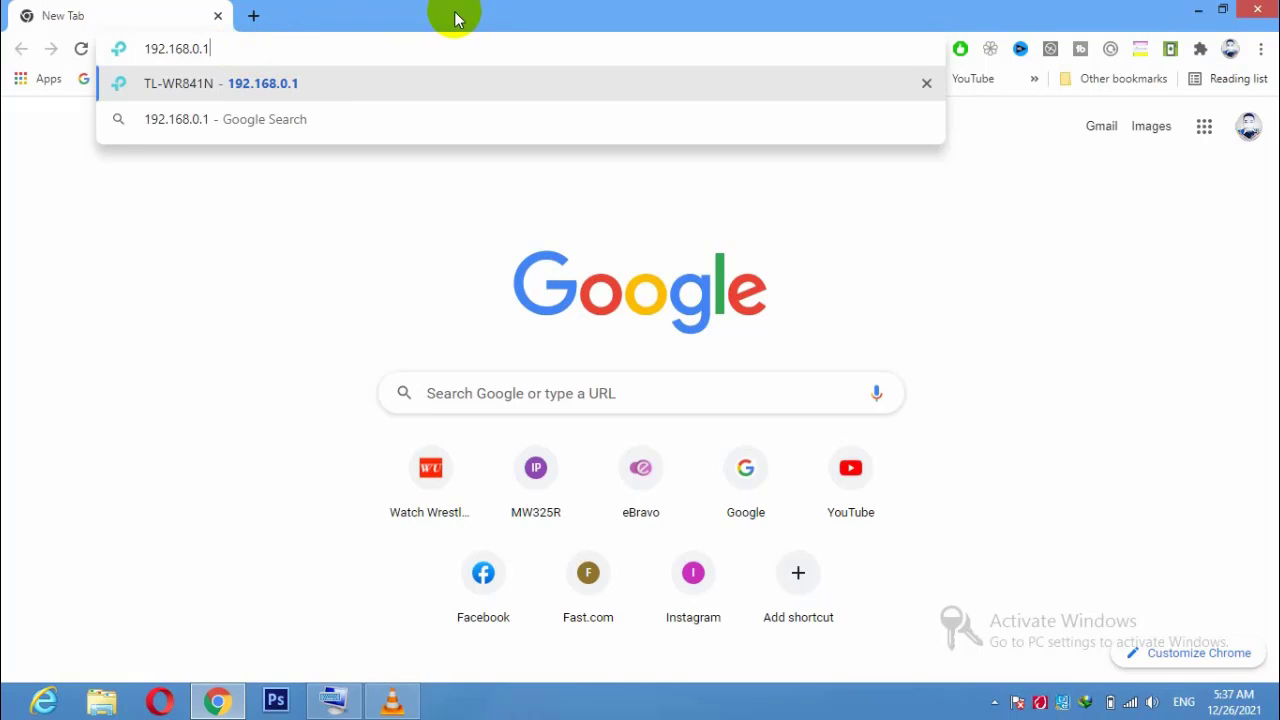
{"action": "key", "text": "Return"}
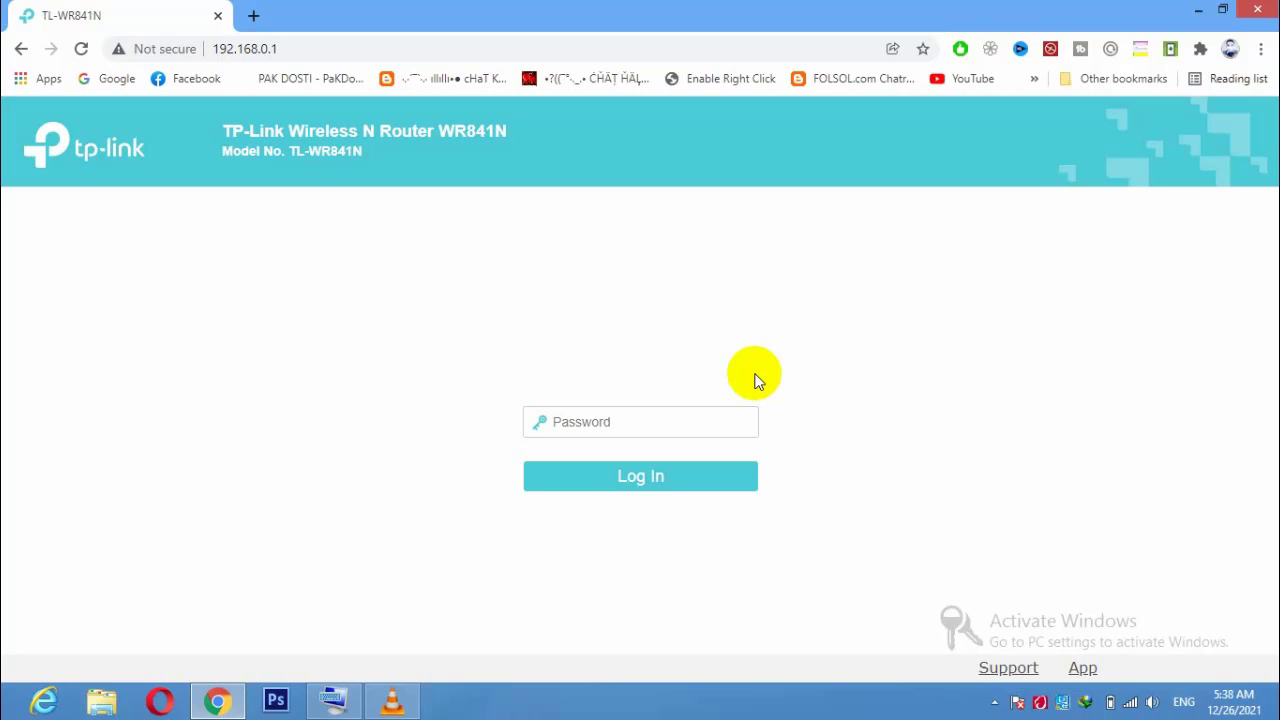
Log in to the TL-WR841N admin with the admin password and go to Guest Network settings.
{"action": "type", "text": "admin"}
{"action": "left_click", "coordinate": [650, 478]}
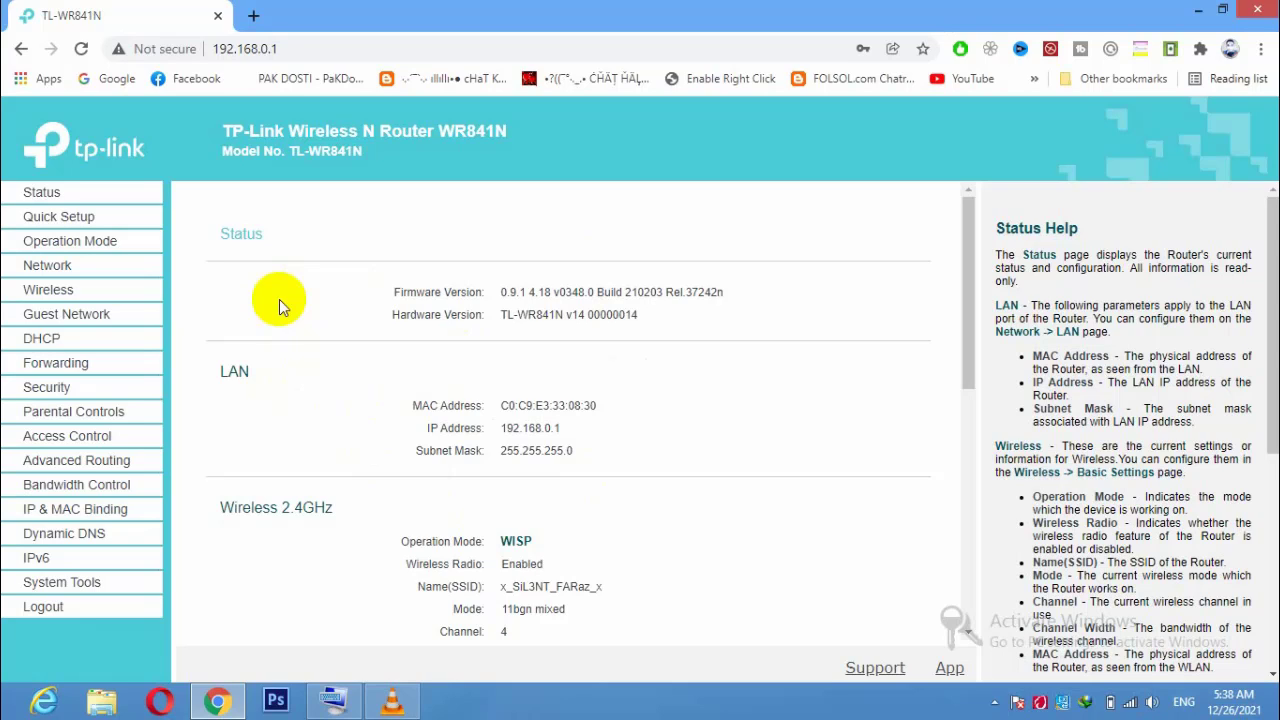
{"action": "left_click", "coordinate": [106, 322]}
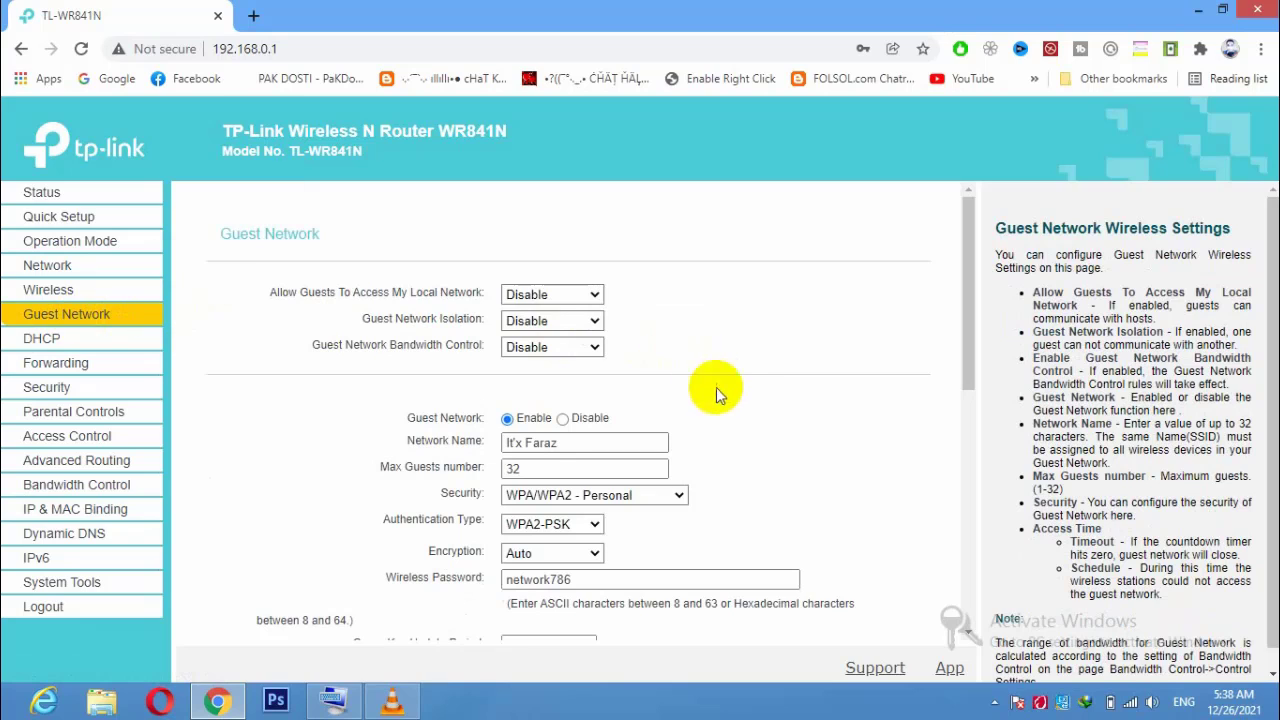
{"action": "left_click_drag", "start_coordinate": [971, 349], "coordinate": [974, 299]}
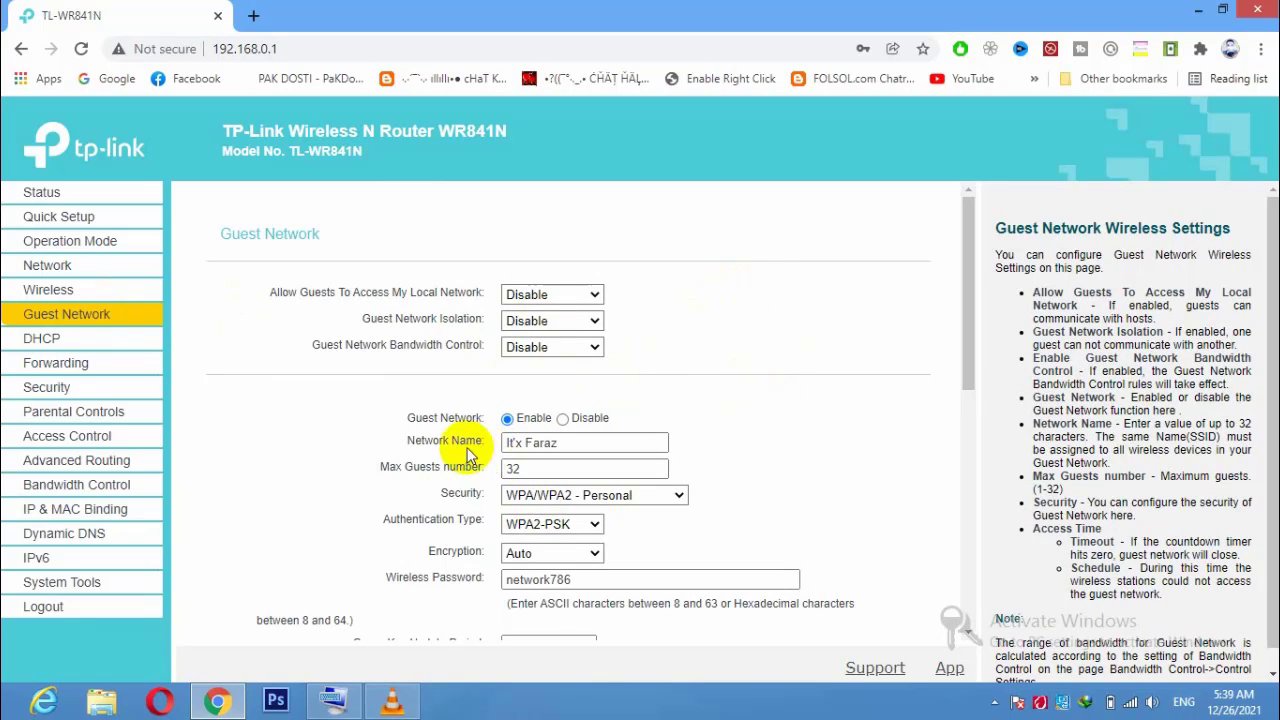
{"action": "left_click_drag", "start_coordinate": [406, 442], "coordinate": [495, 440]}
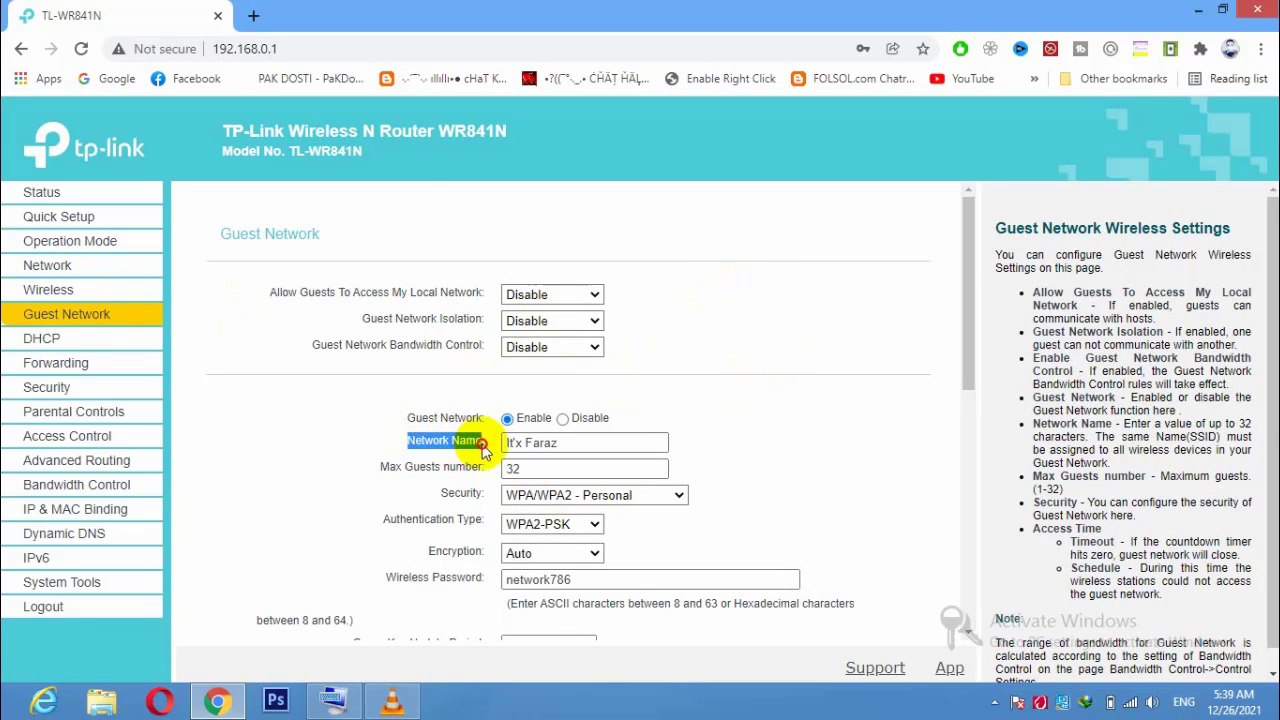
{"action": "left_click", "coordinate": [505, 435]}
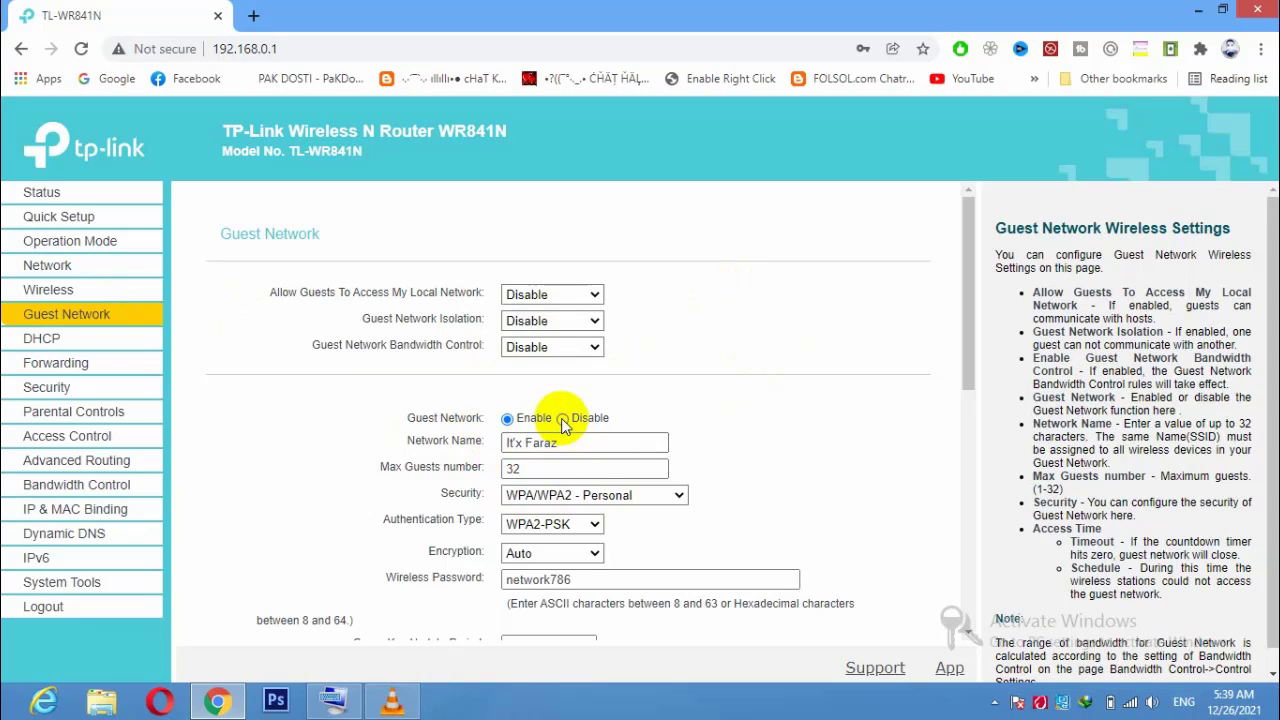
{"action": "left_click", "coordinate": [562, 418]}
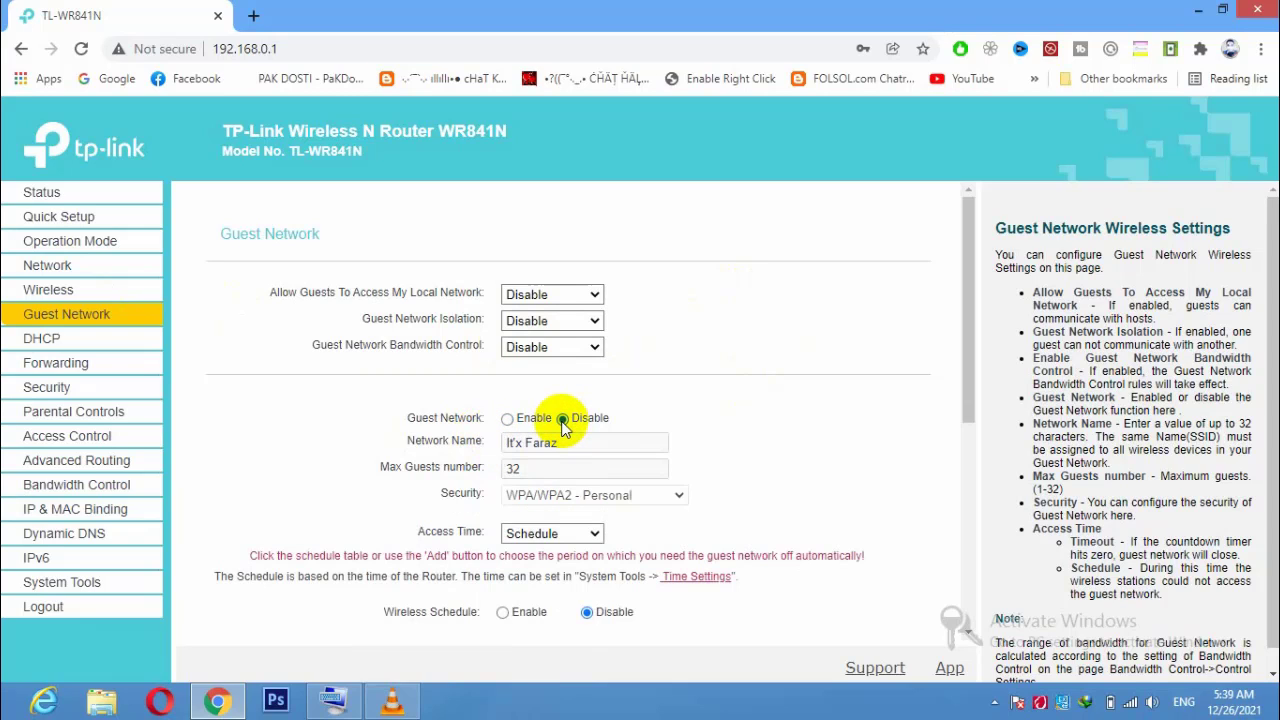
{"action": "left_click", "coordinate": [508, 420]}
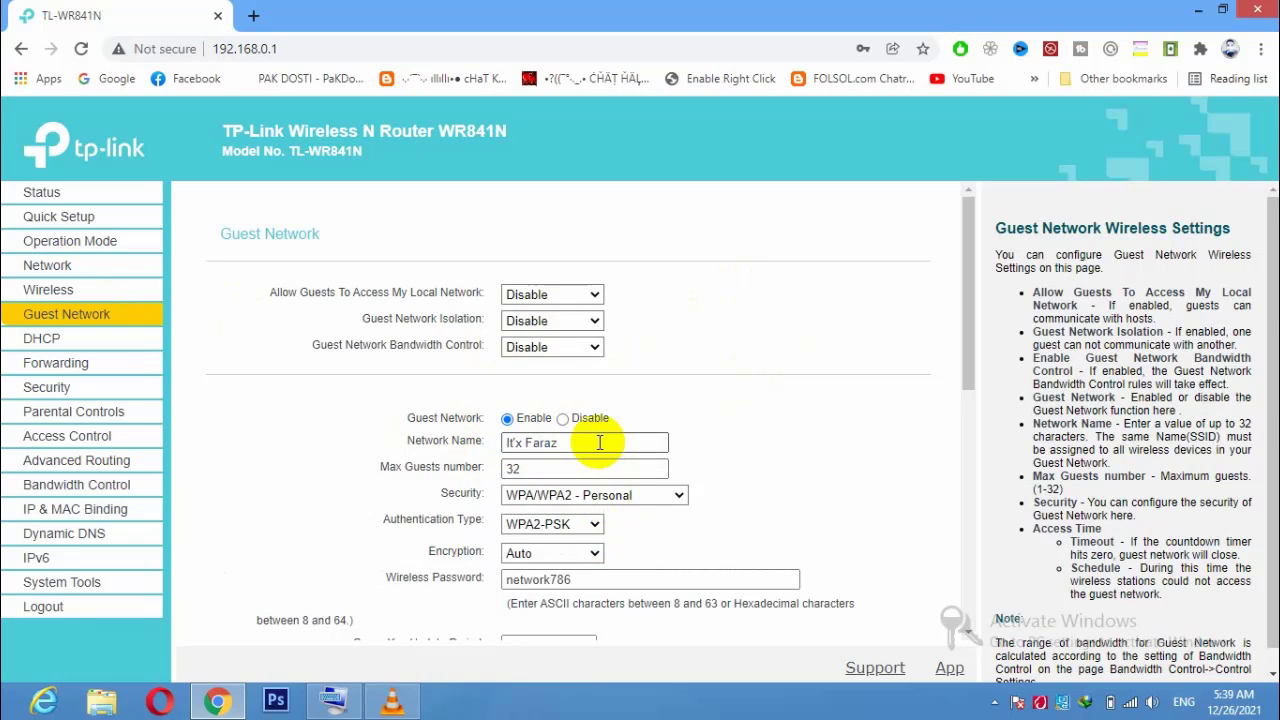
{"action": "left_click_drag", "start_coordinate": [597, 442], "coordinate": [514, 440]}
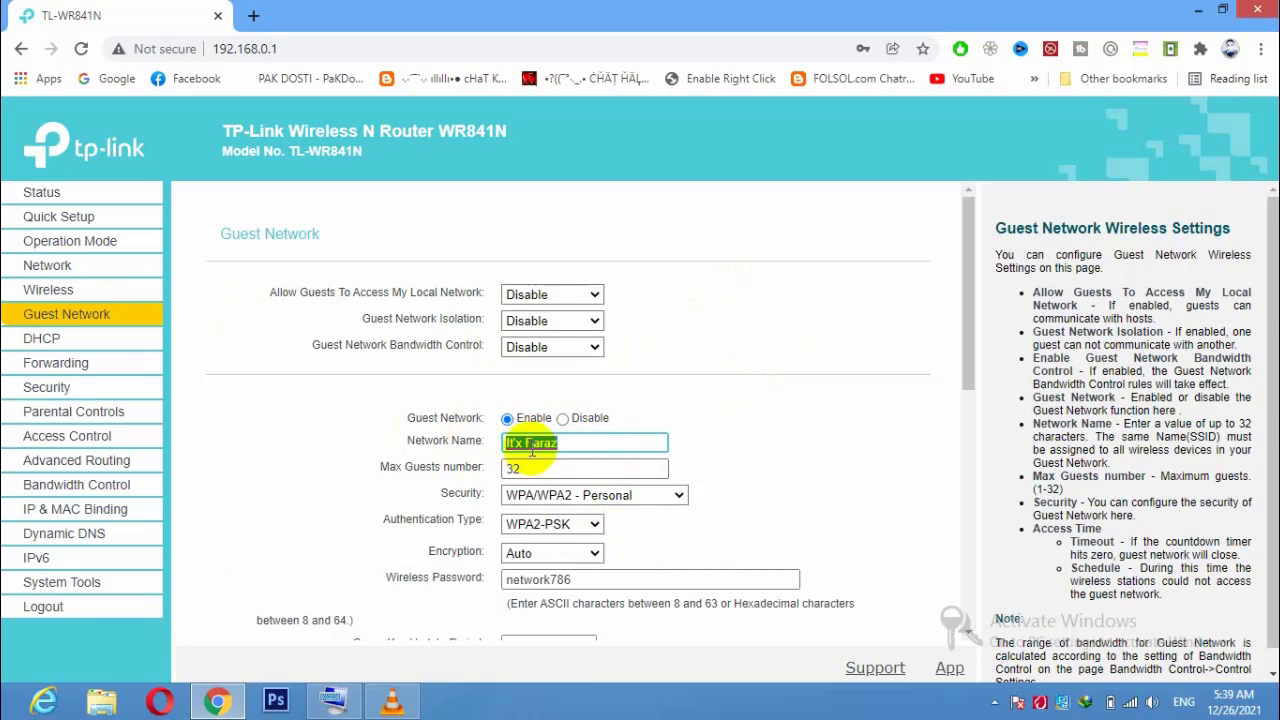
{"action": "left_click", "coordinate": [587, 444]}
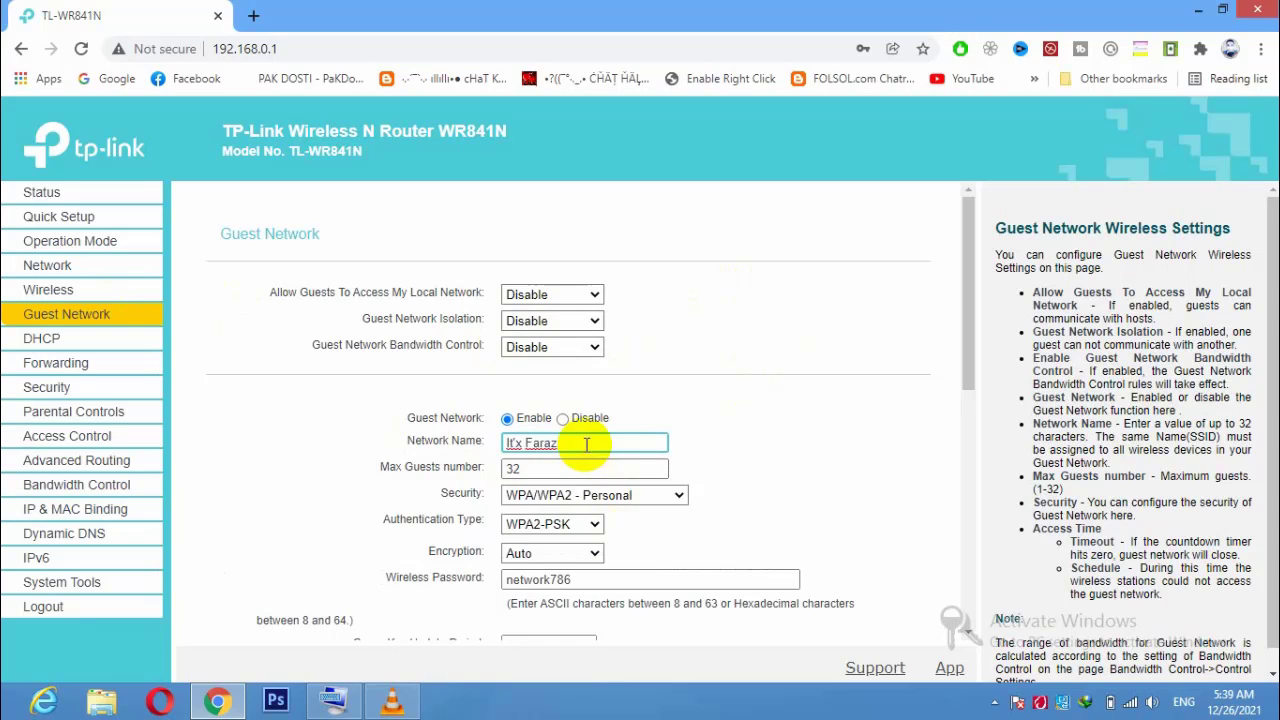
{"action": "left_click_drag", "start_coordinate": [587, 444], "coordinate": [491, 434]}
{"action": "left_click", "coordinate": [566, 447]}
{"action": "left_click_drag", "start_coordinate": [380, 467], "coordinate": [491, 466]}
{"action": "left_click", "coordinate": [512, 470]}
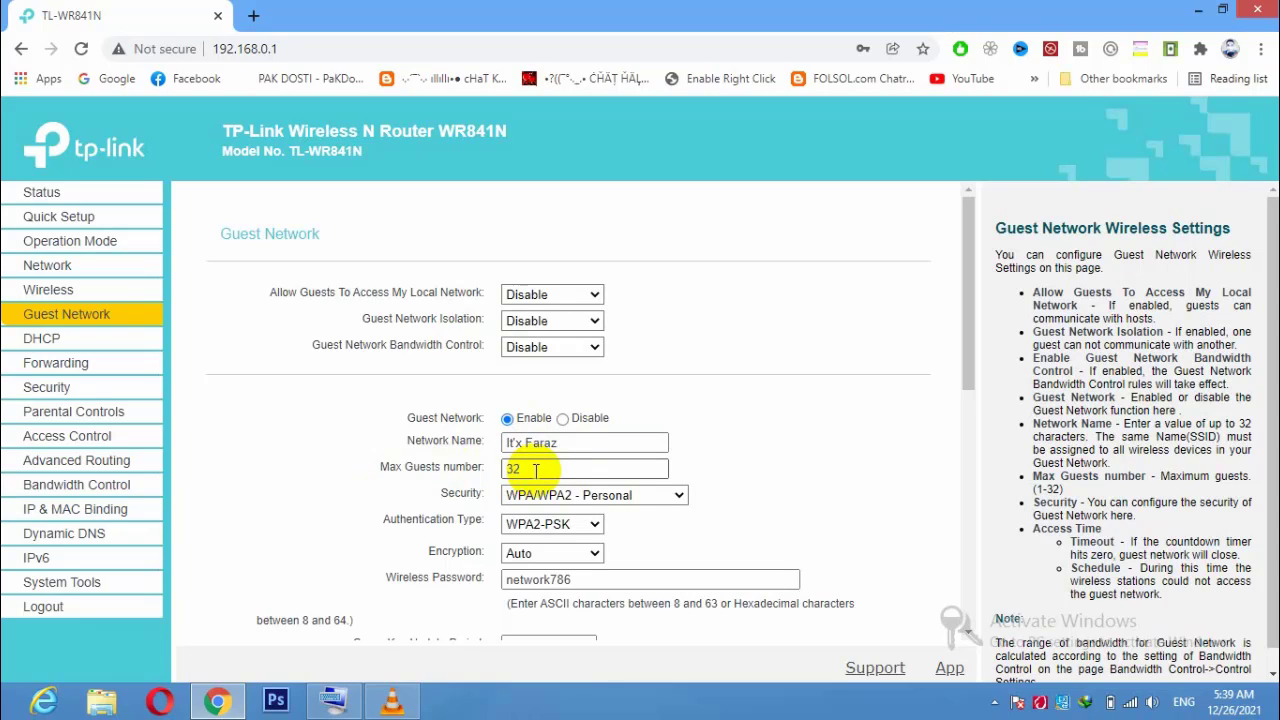
{"action": "left_click", "coordinate": [437, 466]}
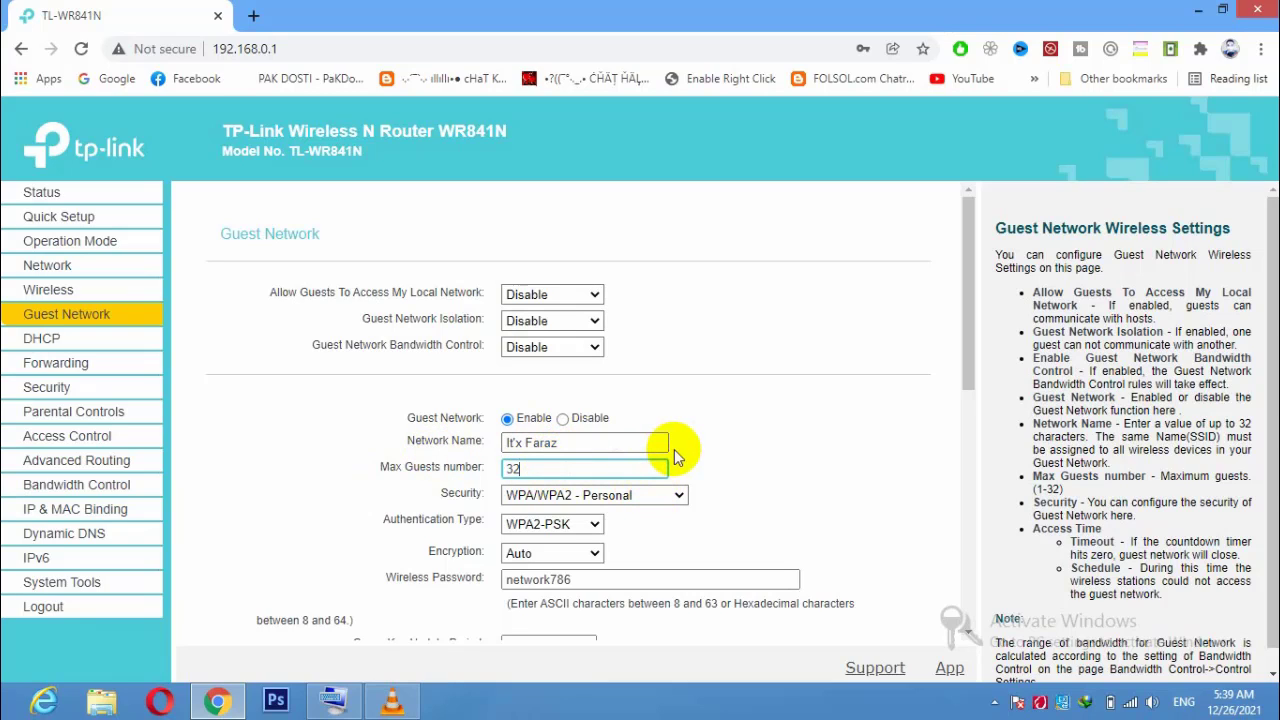
{"action": "double_click", "coordinate": [511, 469]}
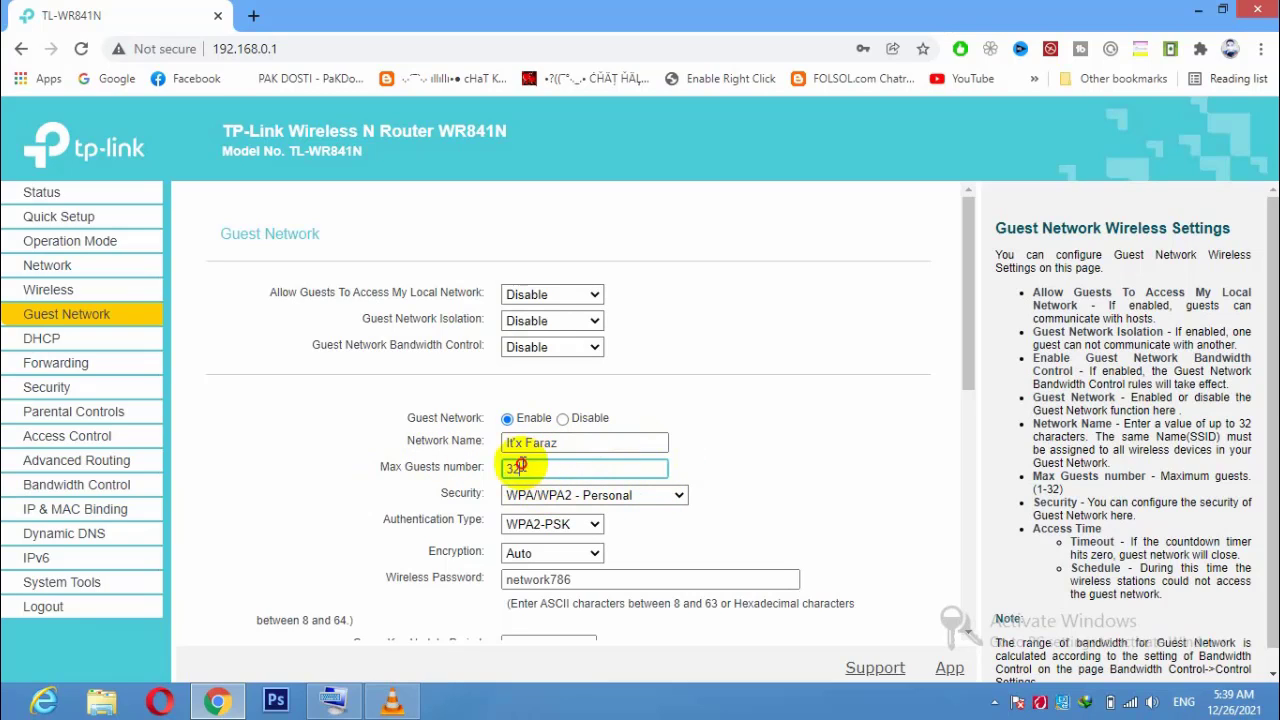
{"action": "left_click", "coordinate": [590, 469]}
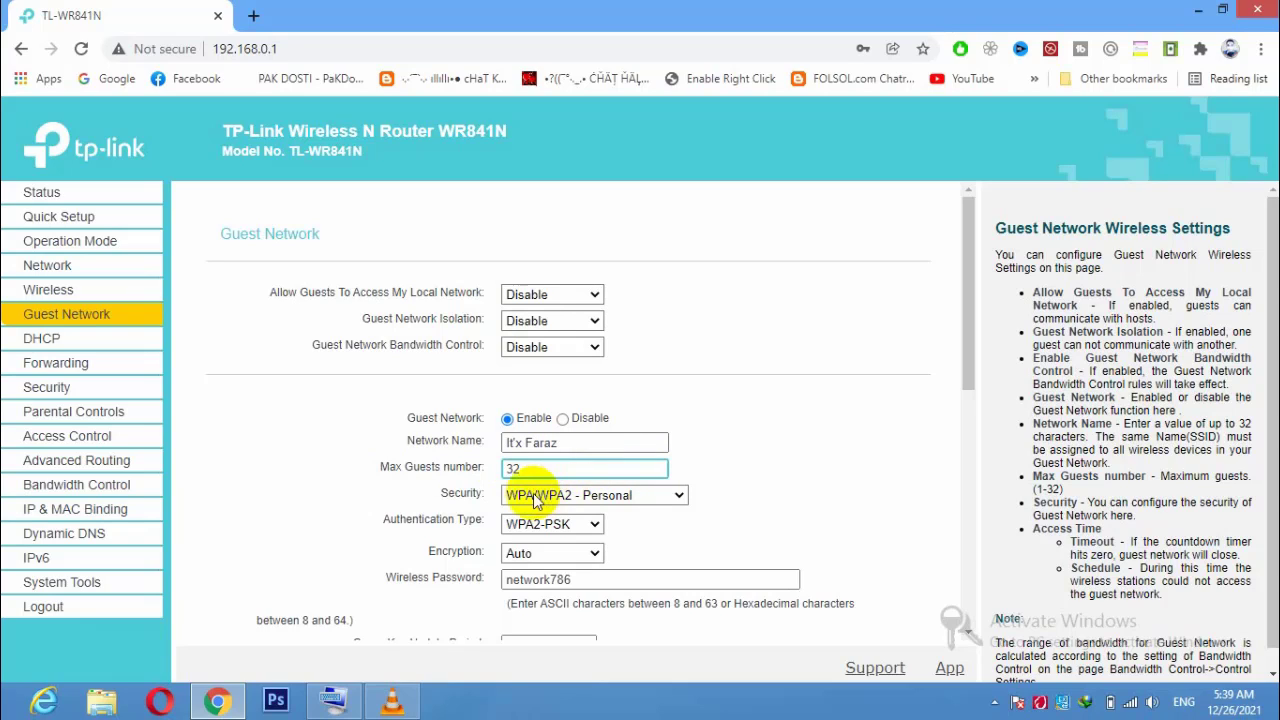
{"action": "left_click_drag", "start_coordinate": [441, 490], "coordinate": [489, 503]}
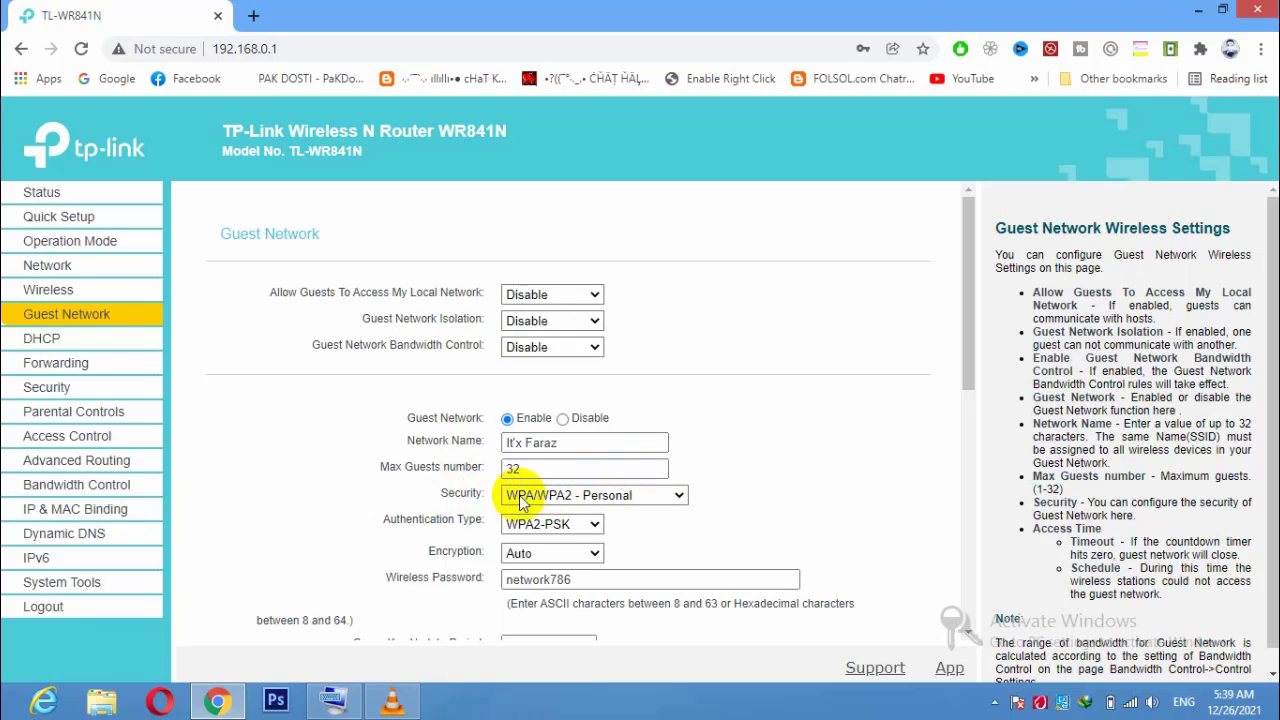
{"action": "left_click", "coordinate": [672, 495]}
{"action": "left_click", "coordinate": [636, 515]}
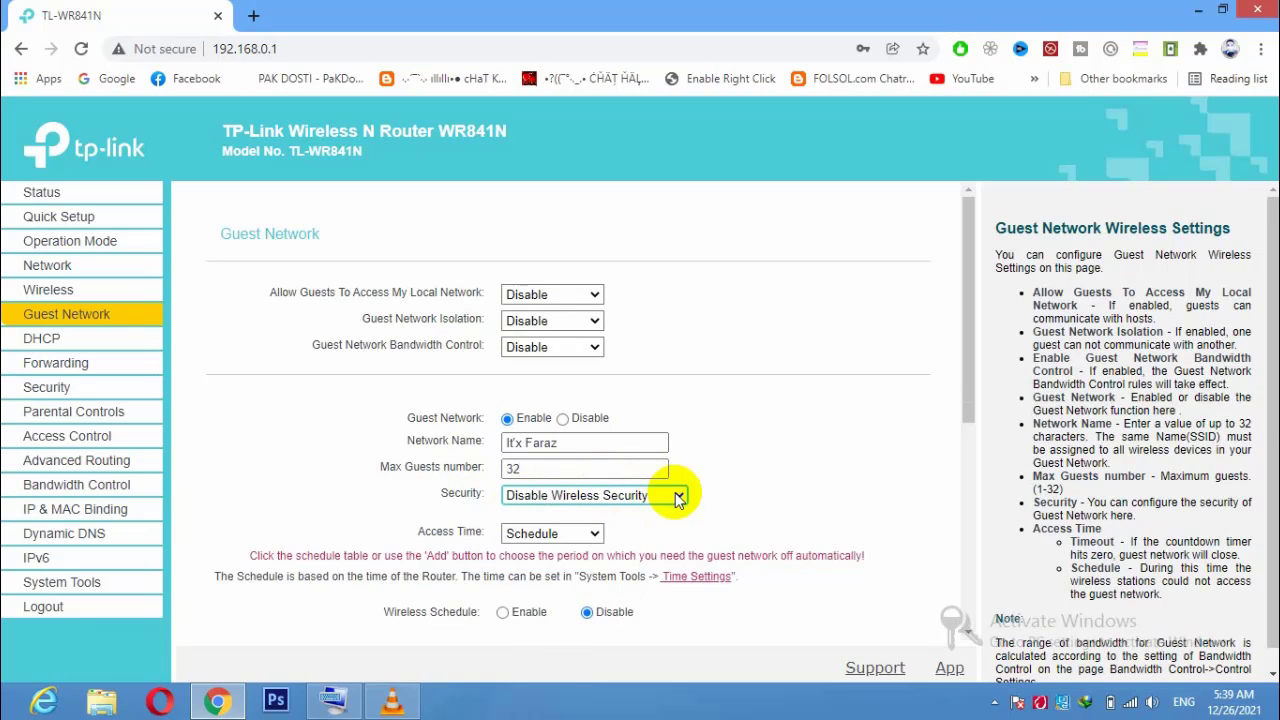
{"action": "left_click", "coordinate": [678, 497]}
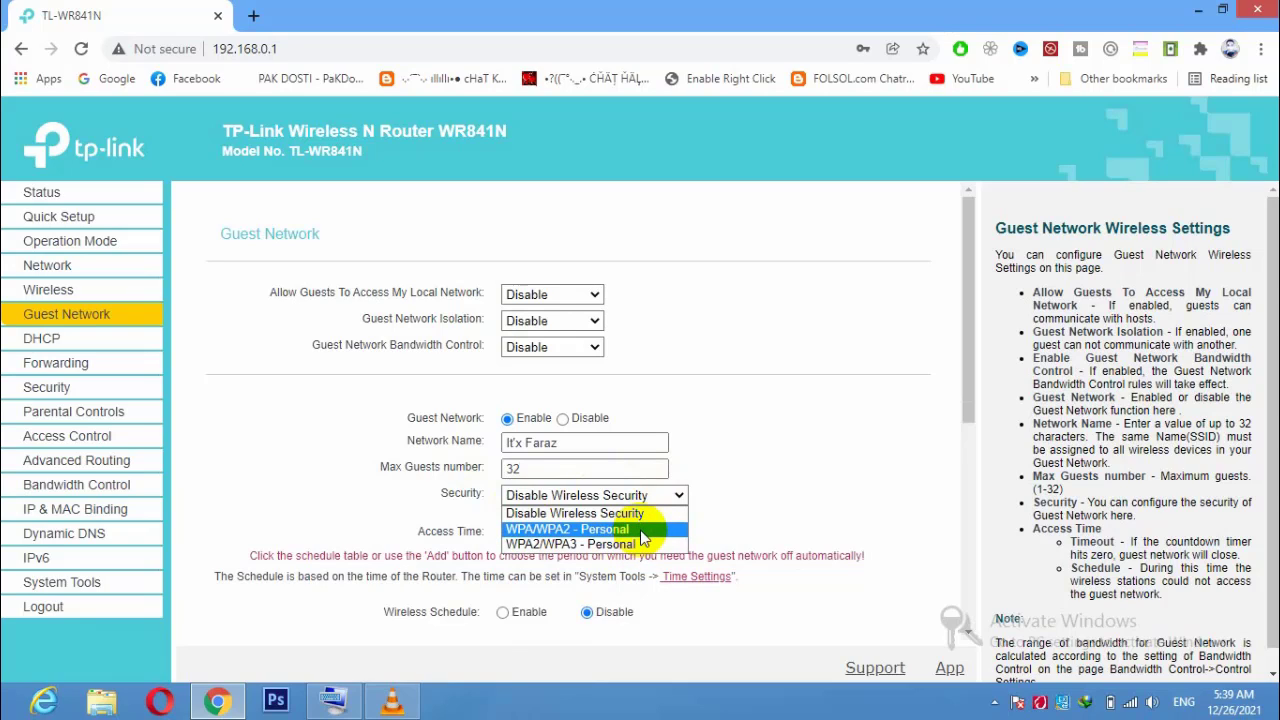
{"action": "left_click", "coordinate": [643, 530]}
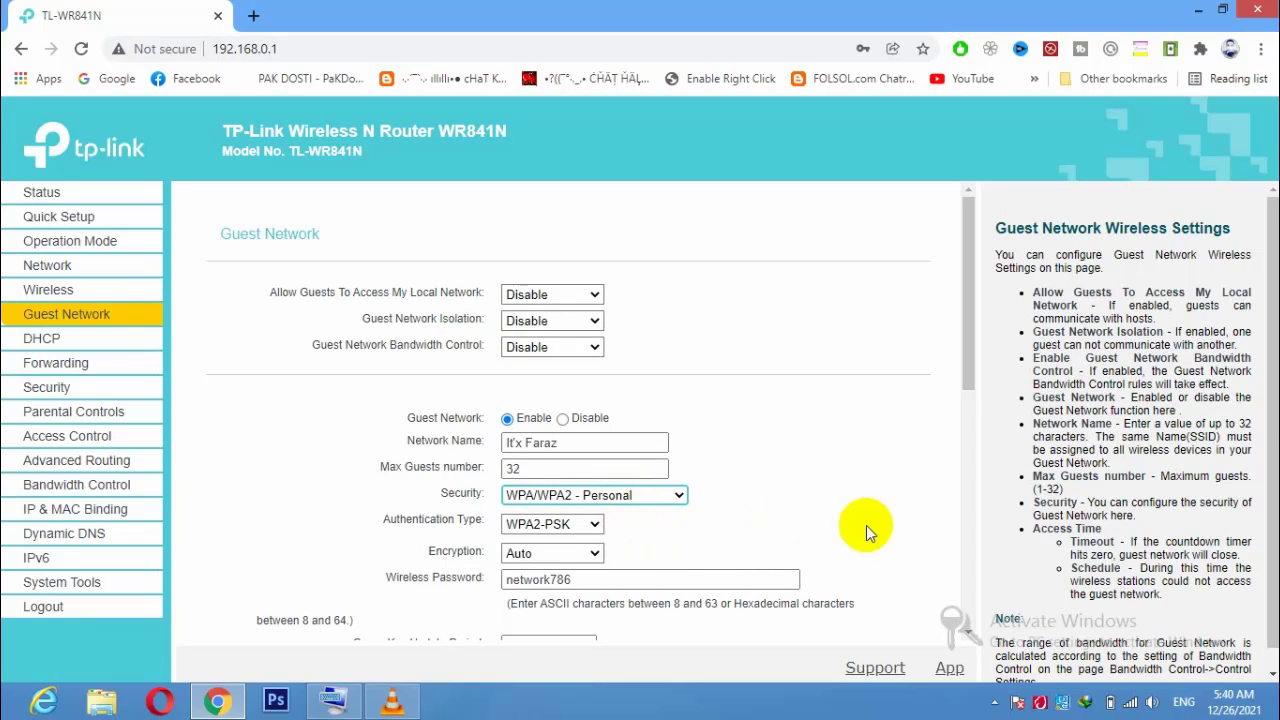
{"action": "left_click_drag", "start_coordinate": [971, 331], "coordinate": [969, 378]}
{"action": "left_click_drag", "start_coordinate": [385, 466], "coordinate": [487, 482]}
{"action": "left_click", "coordinate": [543, 463]}
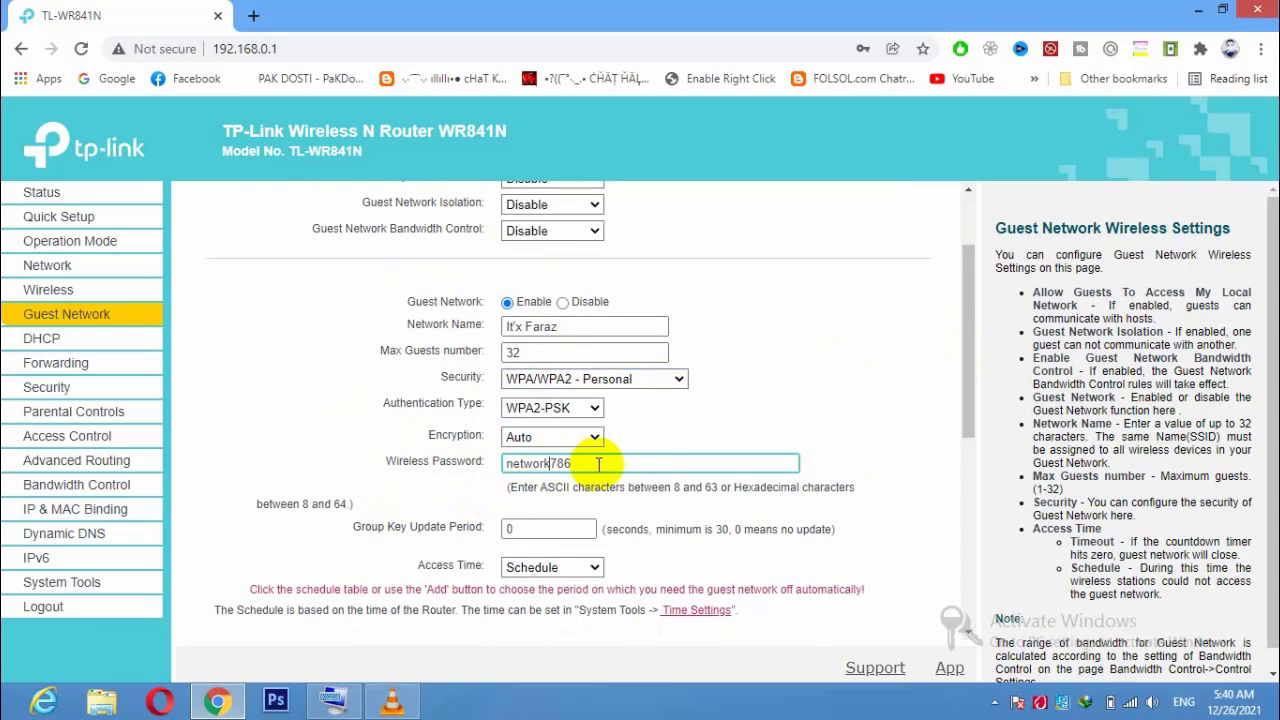
{"action": "left_click_drag", "start_coordinate": [609, 463], "coordinate": [435, 470]}
{"action": "left_click", "coordinate": [434, 482]}
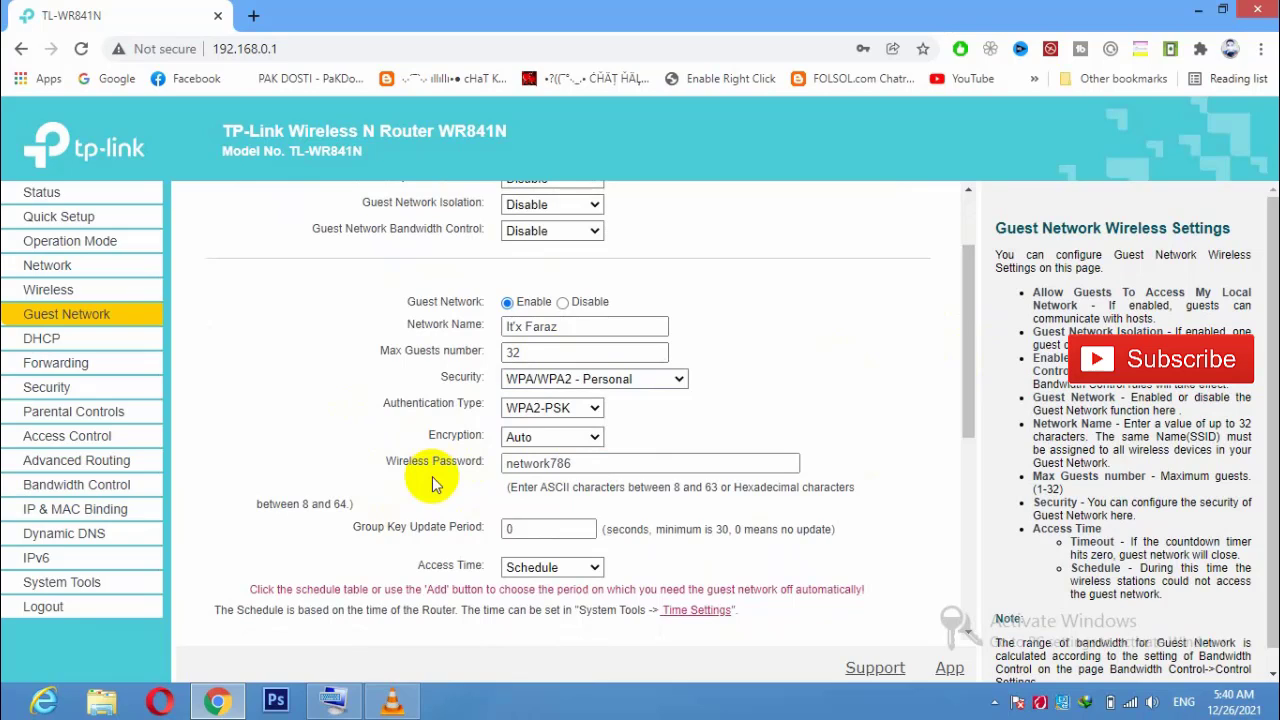
{"action": "double_click", "coordinate": [575, 460]}
{"action": "left_click", "coordinate": [596, 457]}
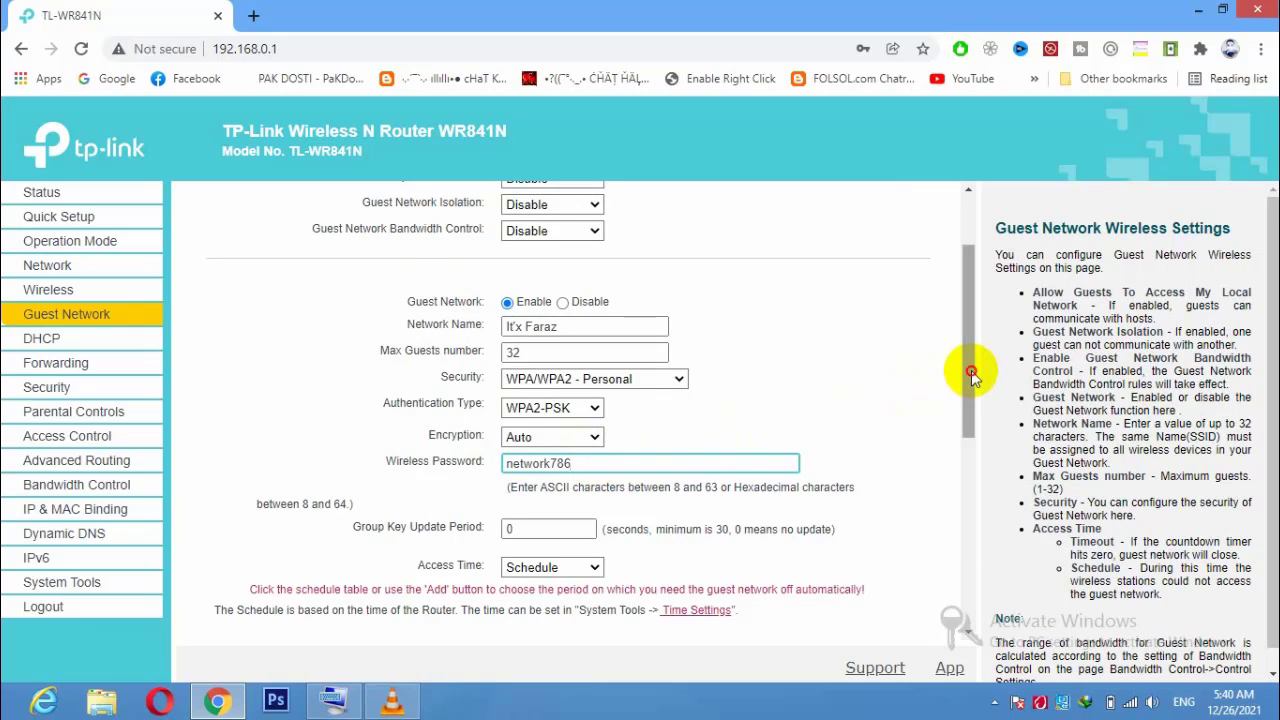
Set guest Access Time to Schedule, applying to Each Day from 00:00 to 24:00.
{"action": "scroll", "coordinate": [971, 397], "scroll_direction": "down", "scroll_amount": 3}
{"action": "left_click_drag", "start_coordinate": [971, 397], "coordinate": [1035, 440]}
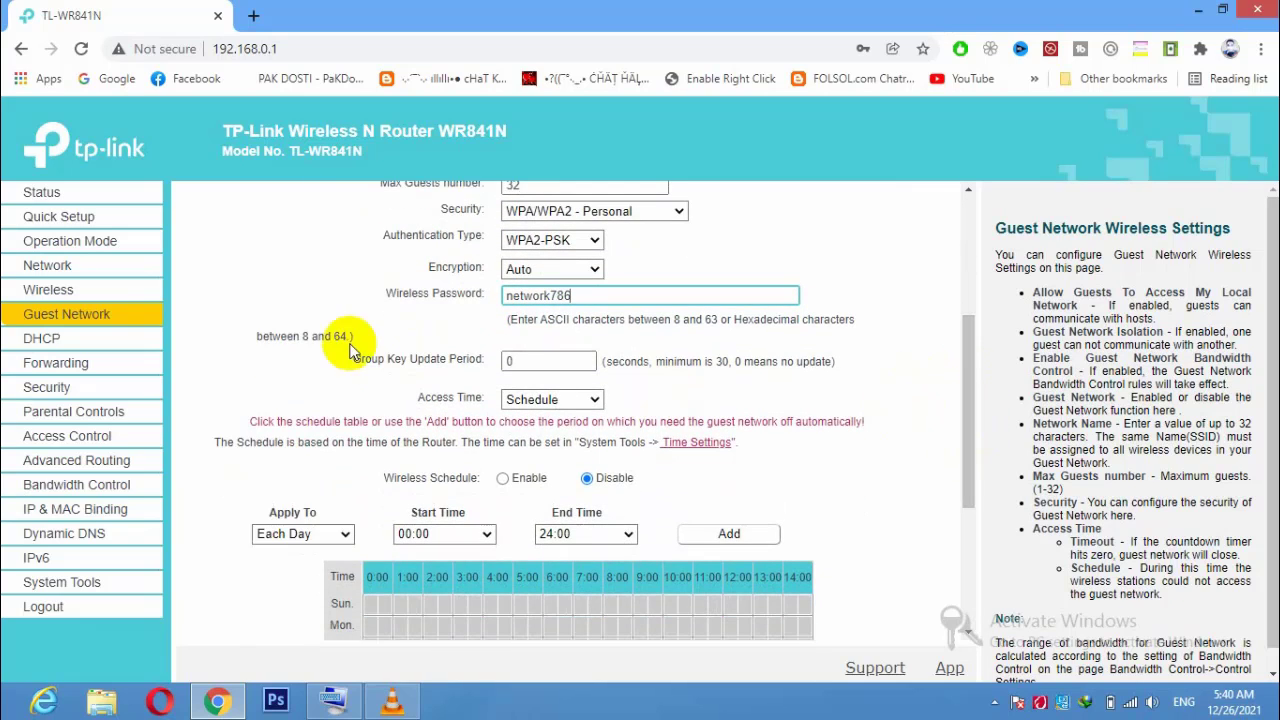
{"action": "left_click_drag", "start_coordinate": [414, 399], "coordinate": [488, 400]}
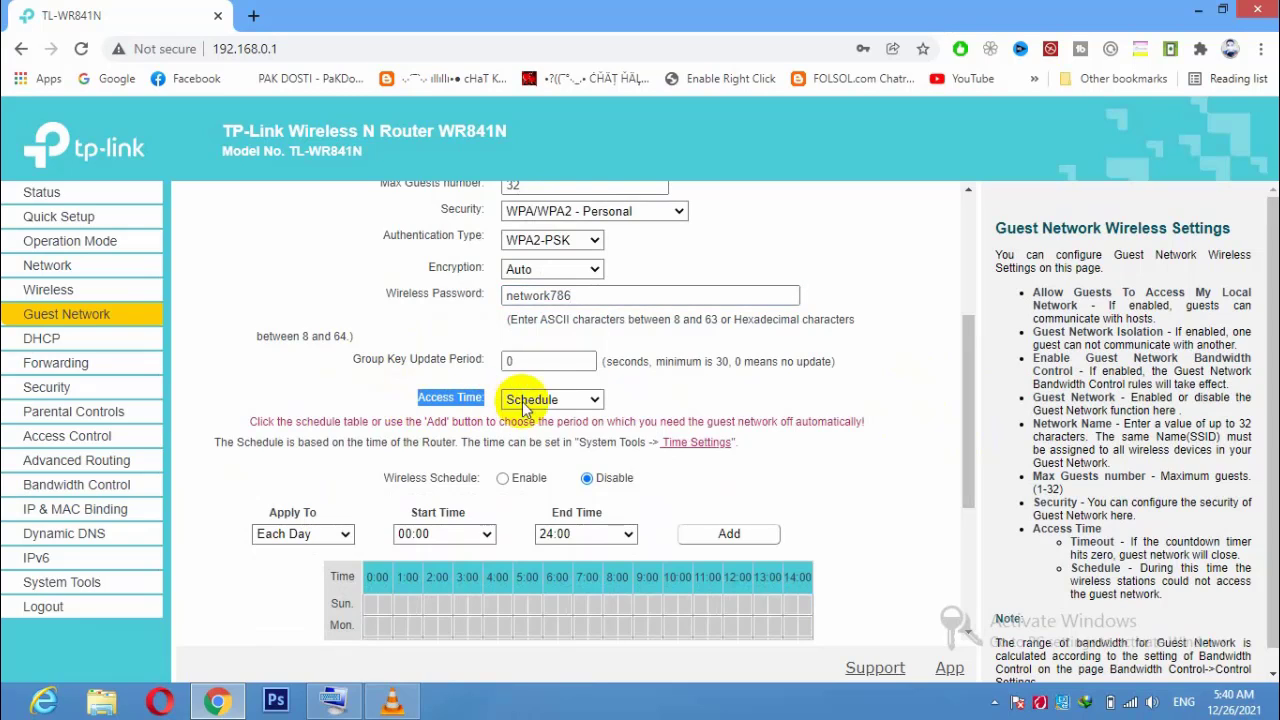
{"action": "left_click", "coordinate": [582, 401]}
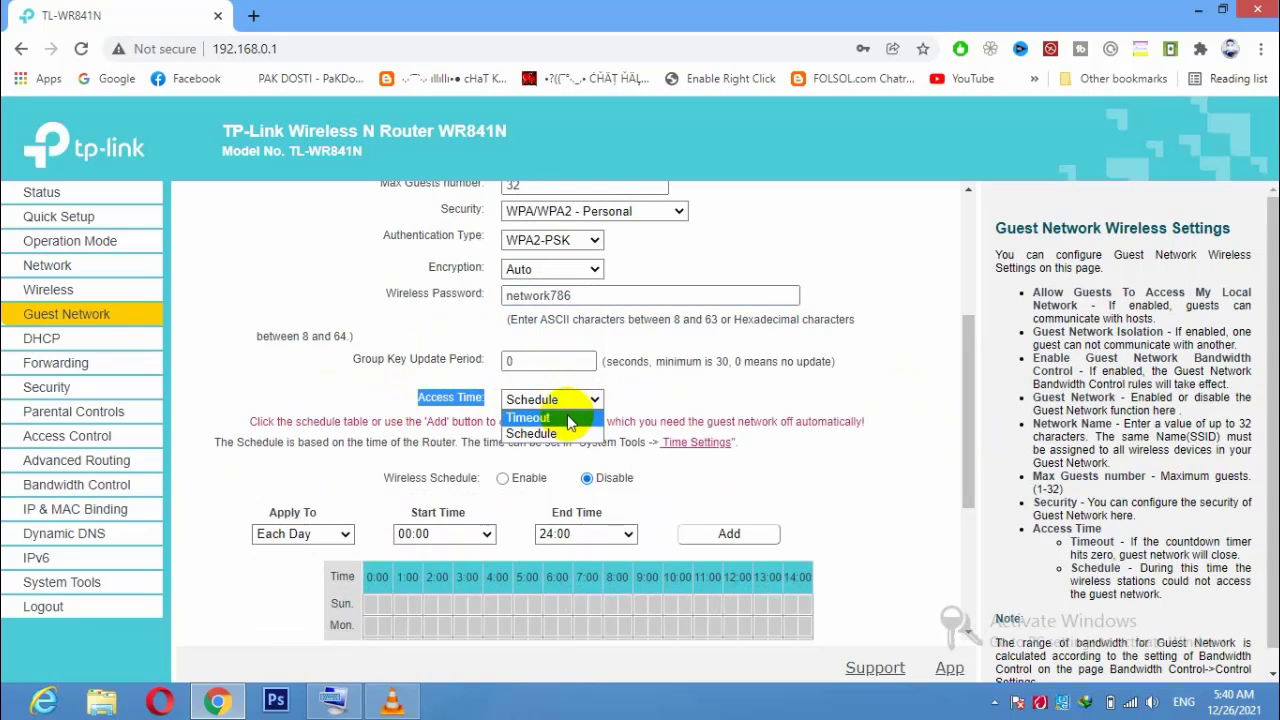
{"action": "left_click", "coordinate": [586, 418]}
{"action": "left_click", "coordinate": [553, 478]}
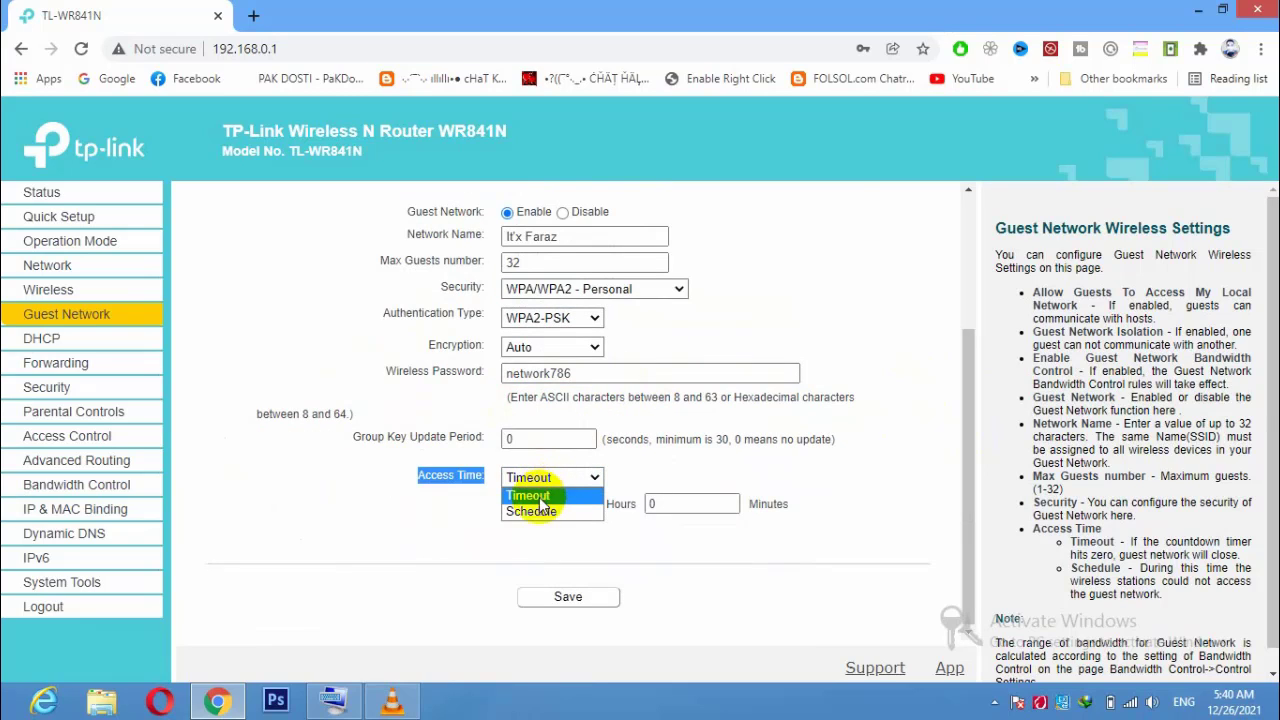
{"action": "left_click", "coordinate": [538, 512]}
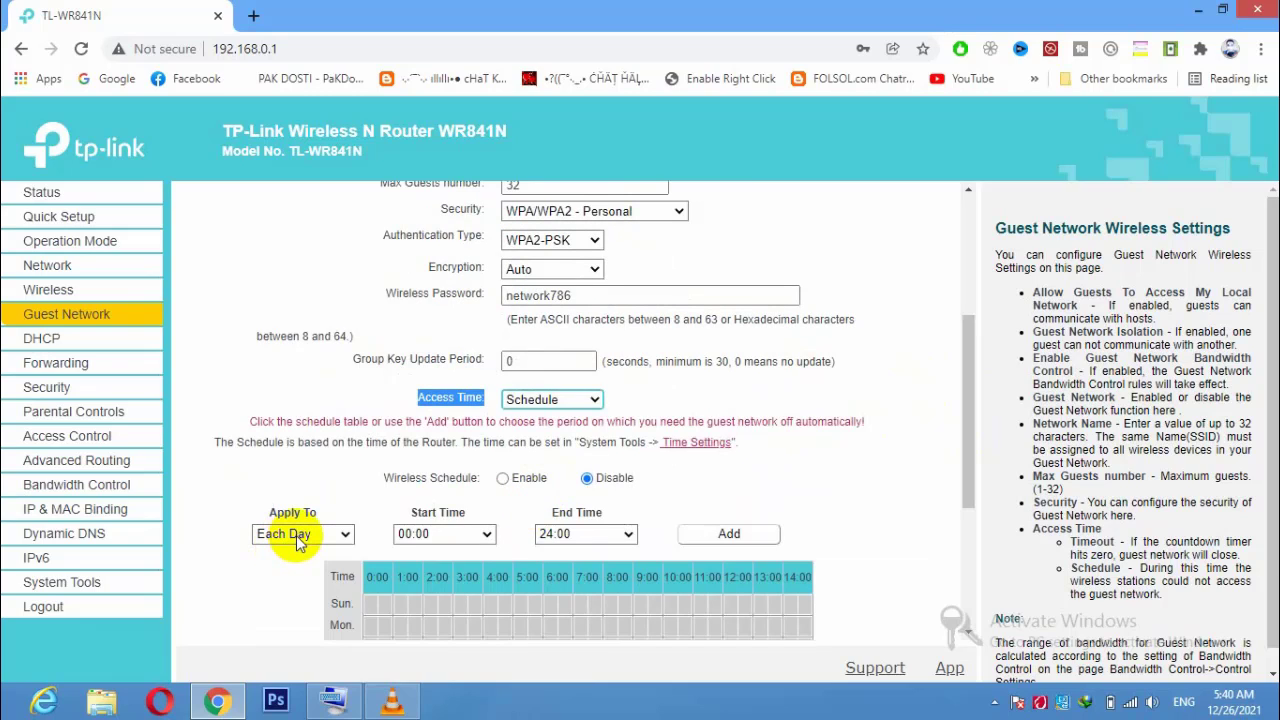
{"action": "left_click", "coordinate": [298, 536]}
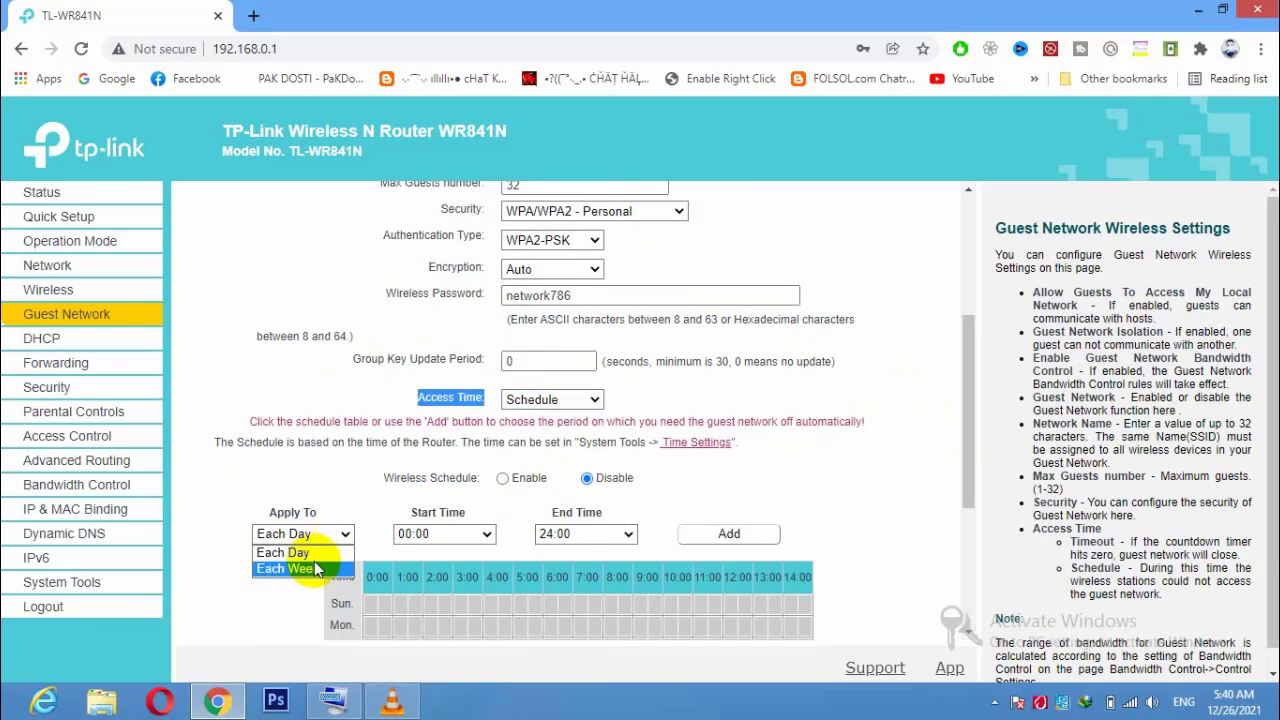
{"action": "left_click", "coordinate": [318, 551]}
{"action": "left_click", "coordinate": [418, 533]}
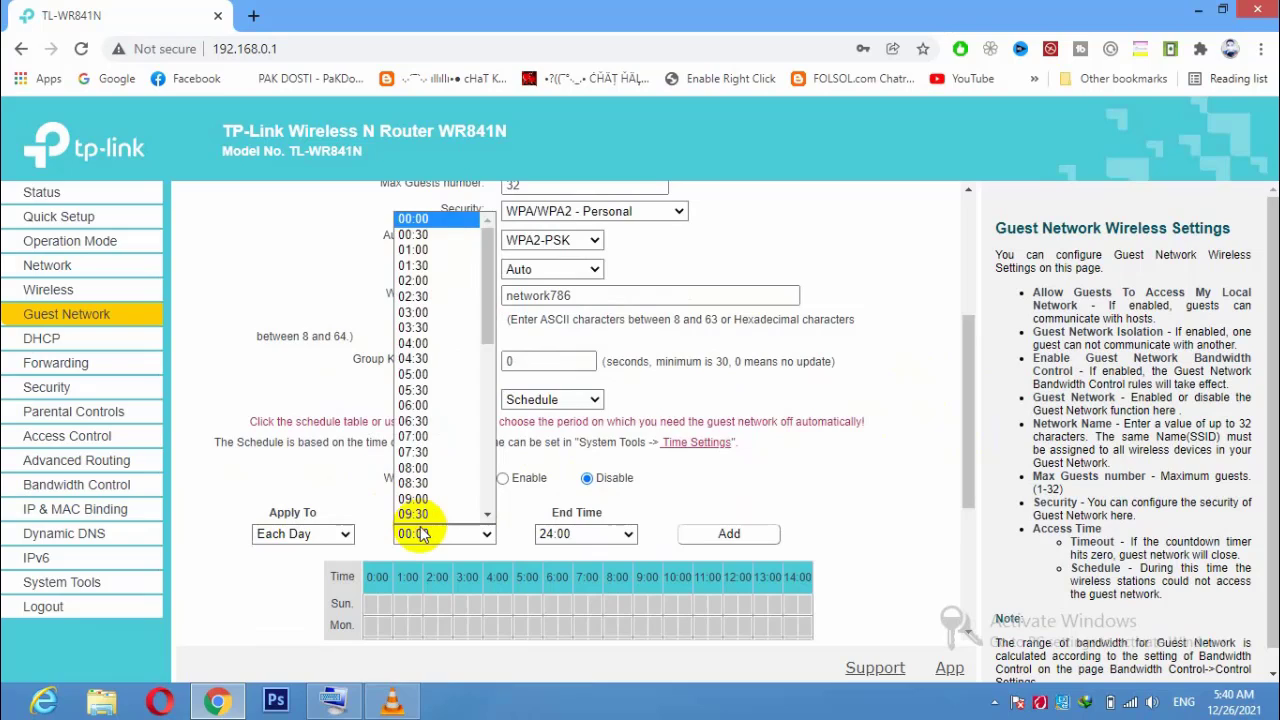
{"action": "left_click", "coordinate": [420, 534]}
{"action": "left_click", "coordinate": [563, 532]}
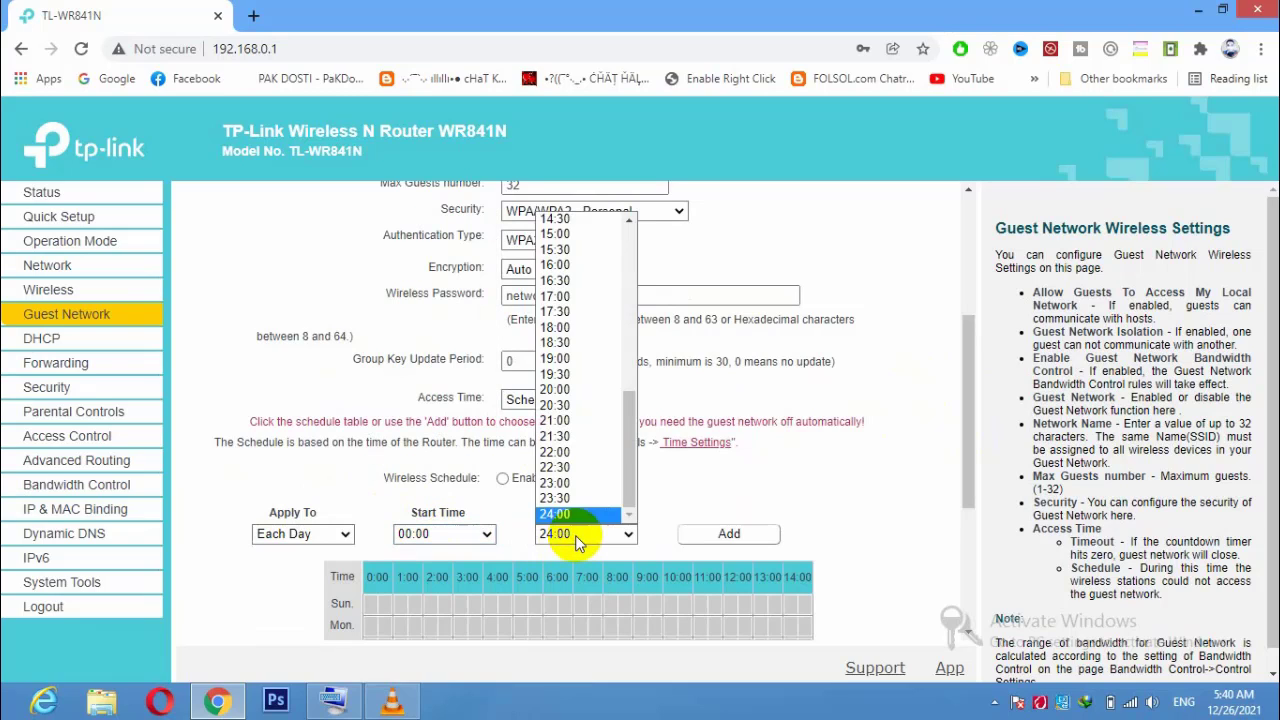
{"action": "left_click", "coordinate": [566, 525]}
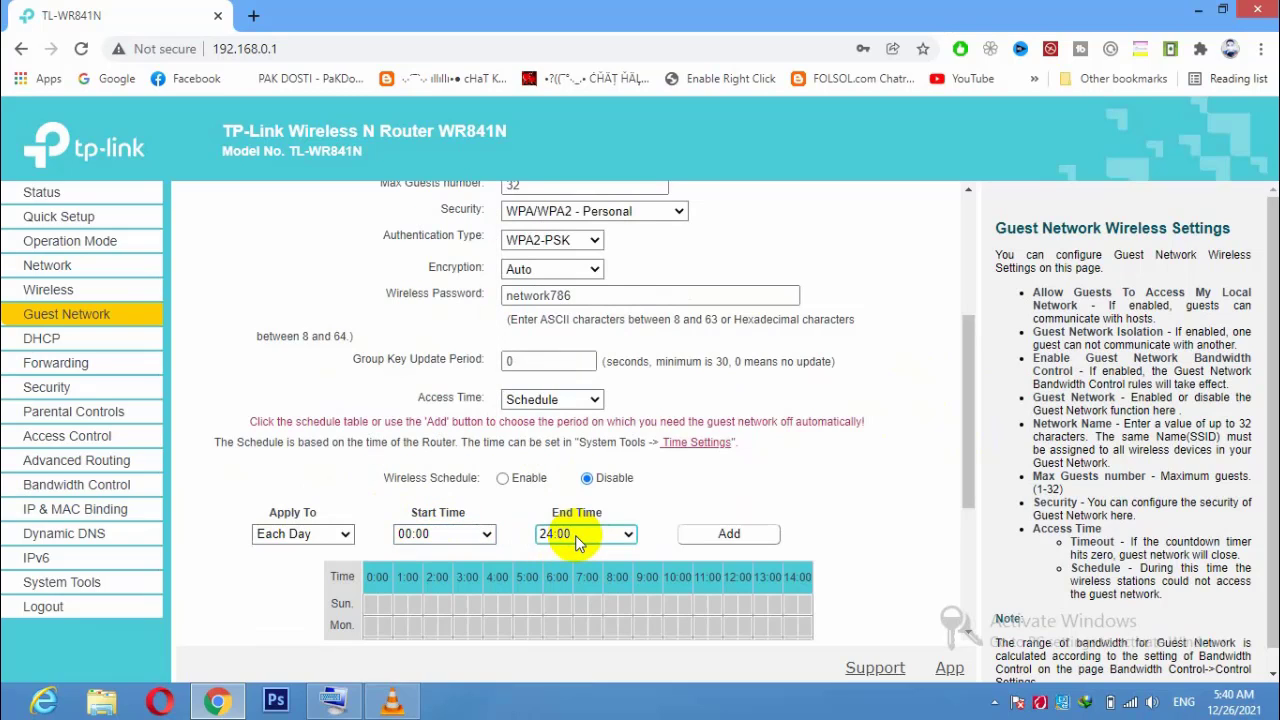
Look at the Timeout hours and minutes fields, revert to Schedule, and save the guest settings.
{"action": "left_click", "coordinate": [548, 402]}
{"action": "left_click", "coordinate": [540, 417]}
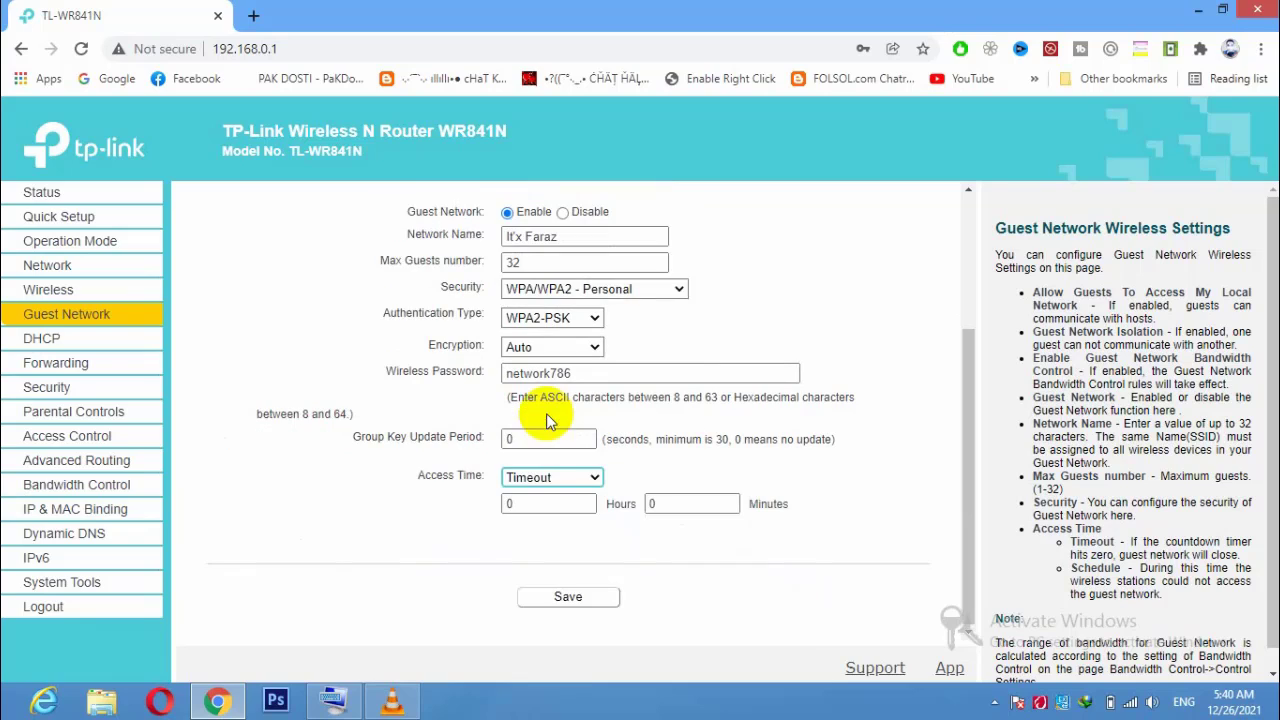
{"action": "left_click", "coordinate": [538, 507]}
{"action": "left_click", "coordinate": [723, 506]}
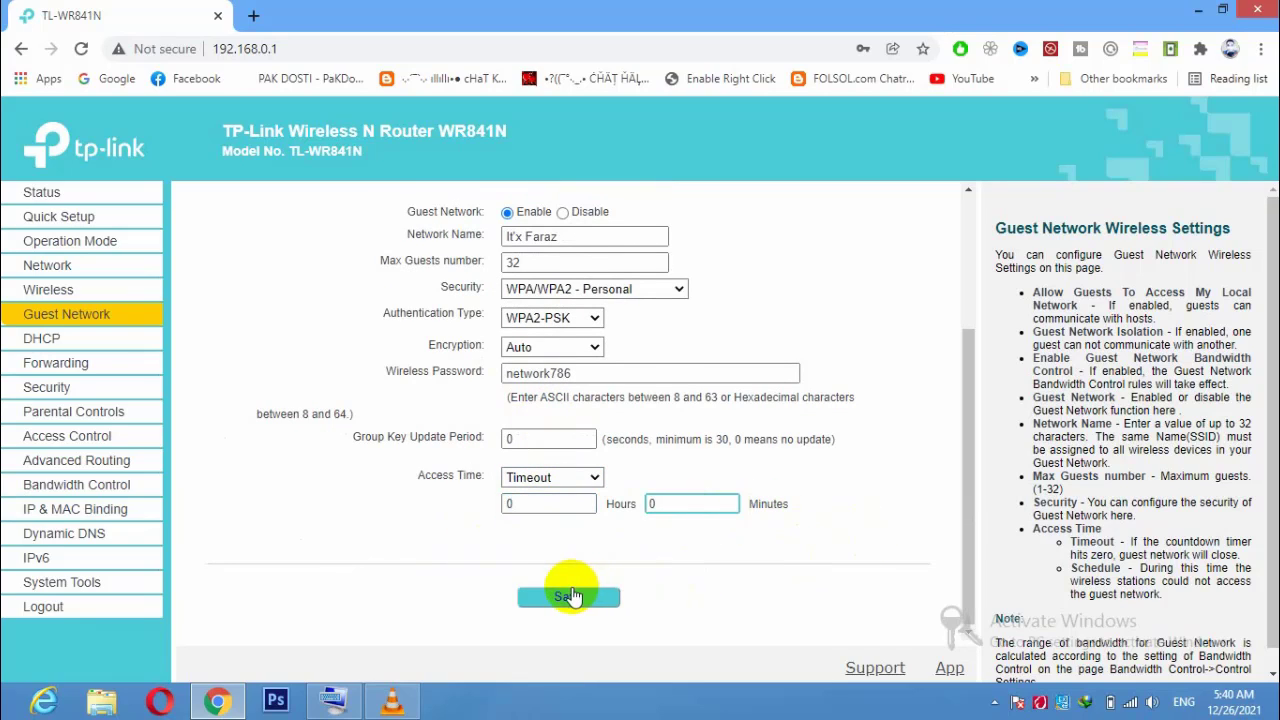
{"action": "left_click", "coordinate": [575, 479]}
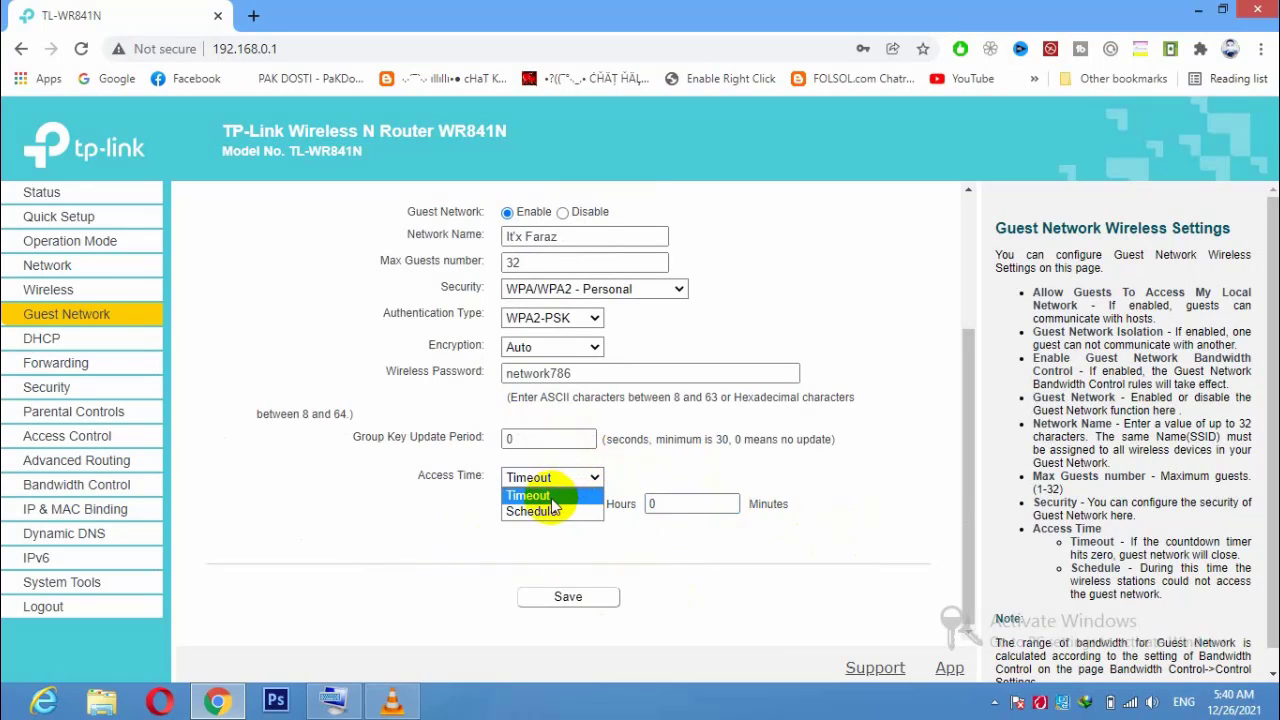
{"action": "left_click", "coordinate": [549, 509]}
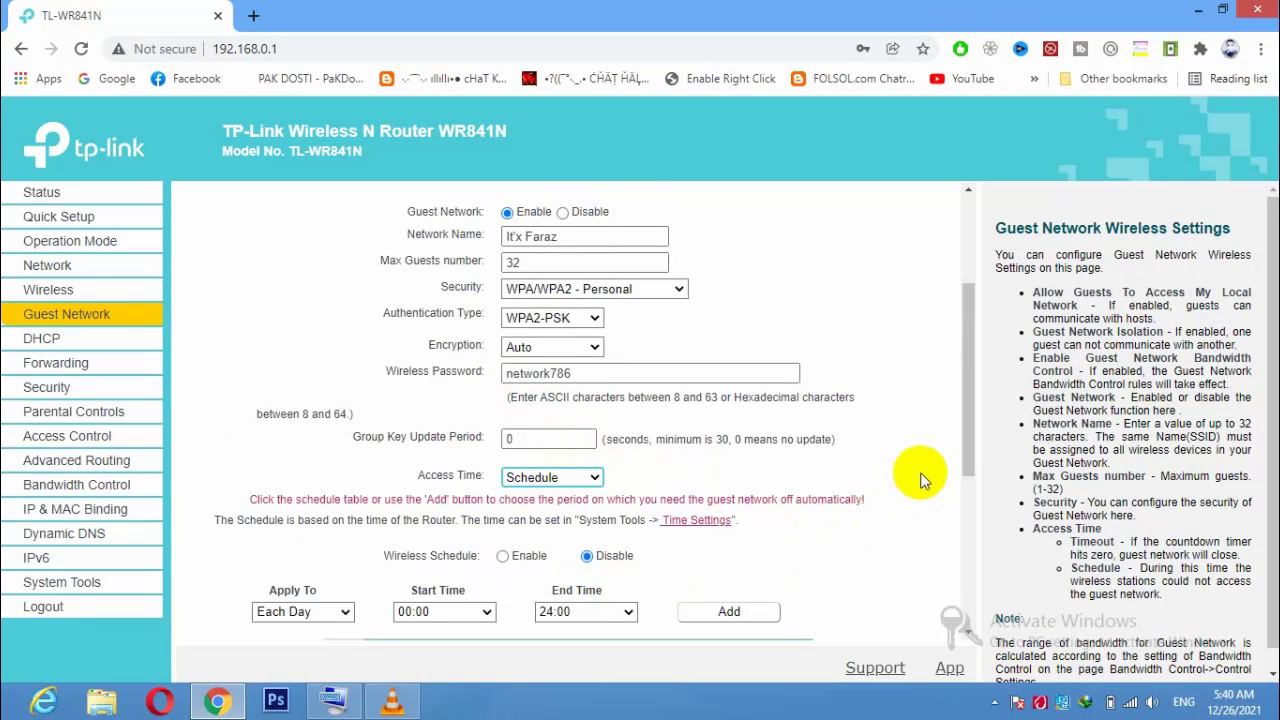
{"action": "left_click_drag", "start_coordinate": [970, 437], "coordinate": [922, 600]}
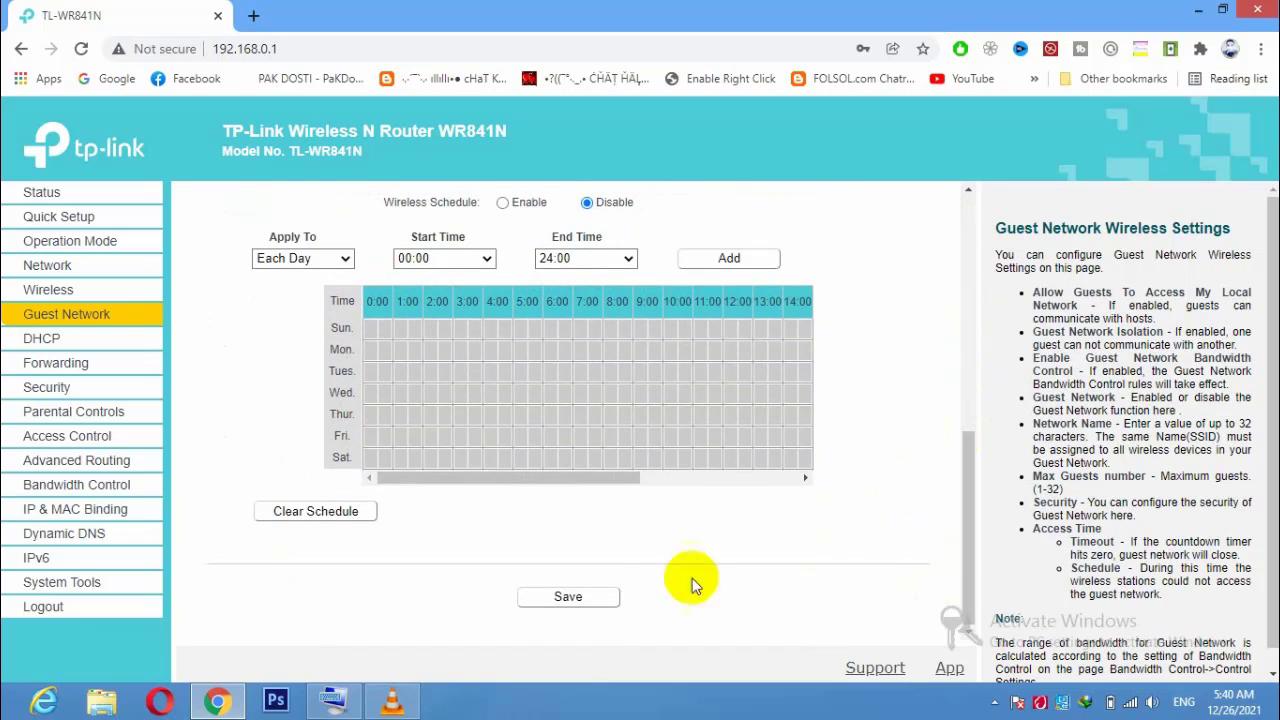
{"action": "left_click", "coordinate": [554, 597]}
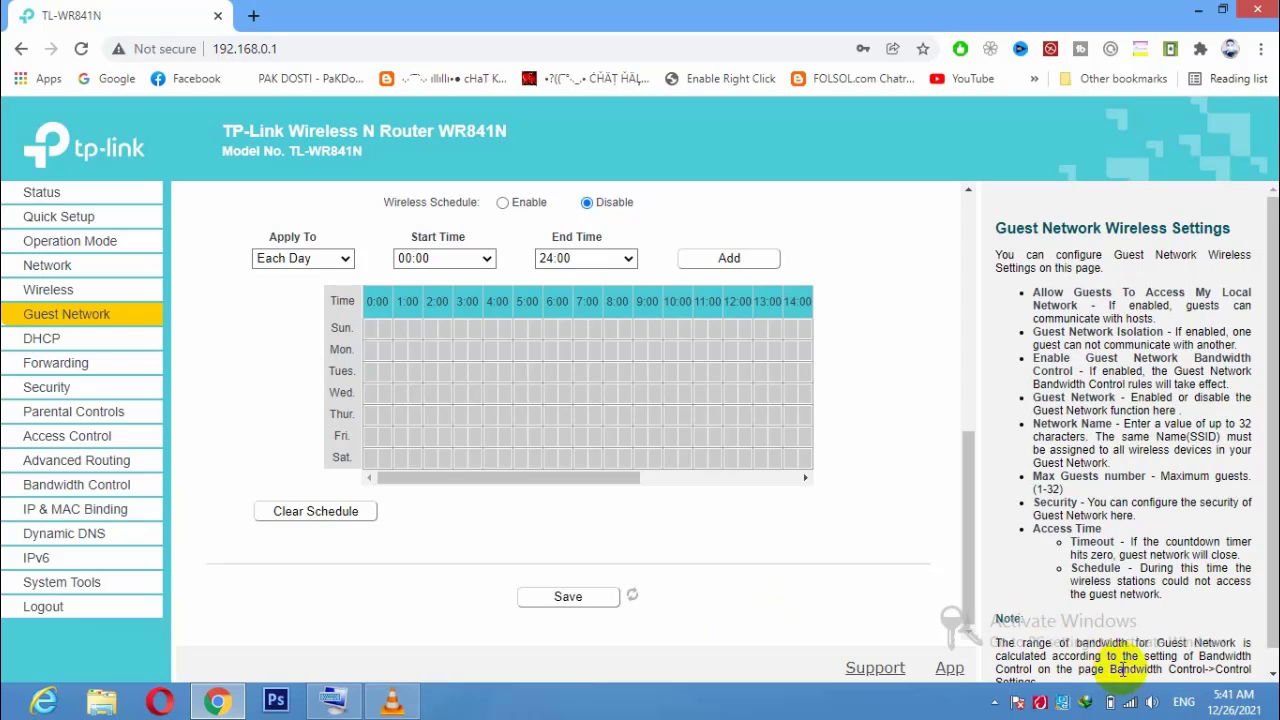
{"action": "left_click", "coordinate": [1130, 700]}
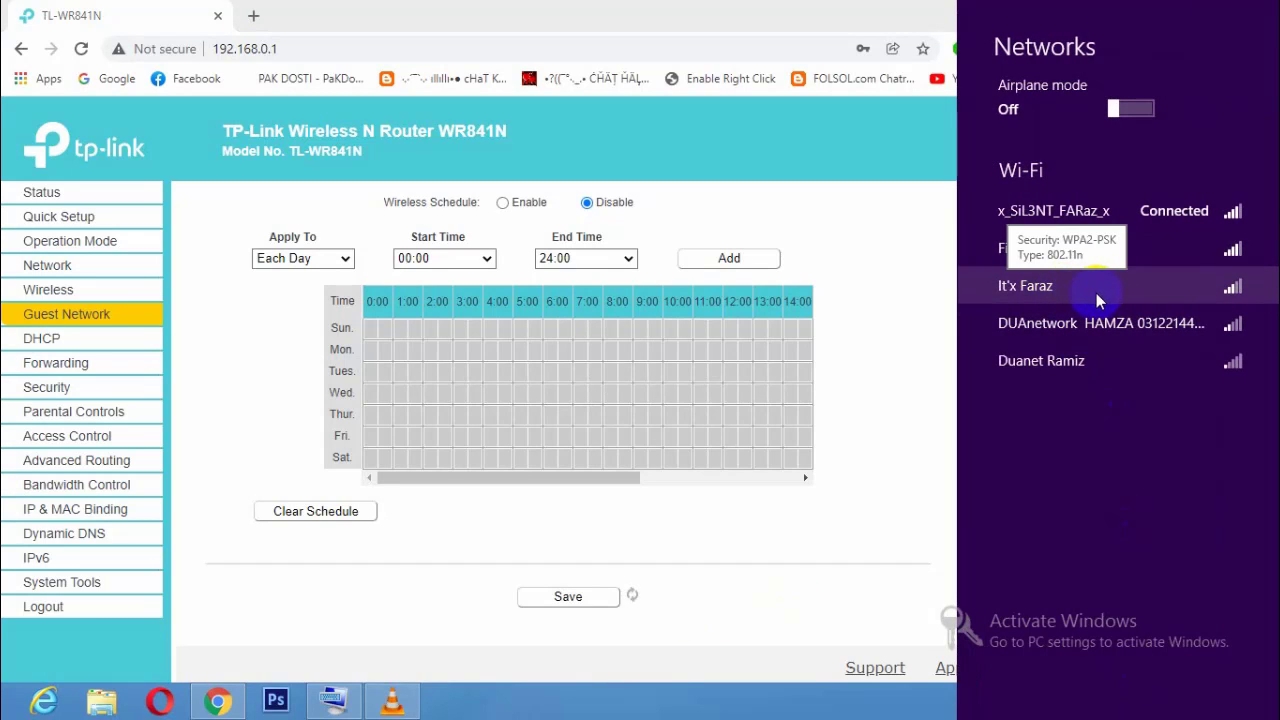
{"action": "left_click", "coordinate": [854, 458]}
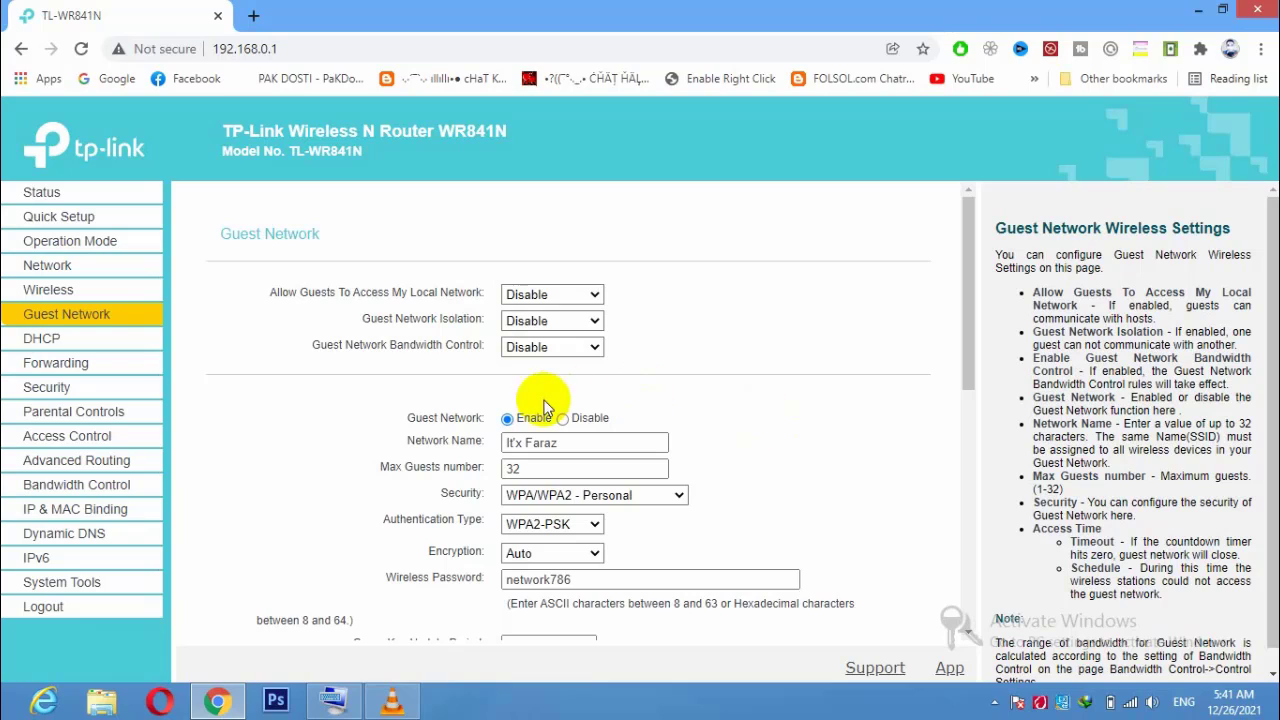
Open Bandwidth Control and leave Enable Bandwidth Control ticked.
{"action": "left_click", "coordinate": [147, 492]}
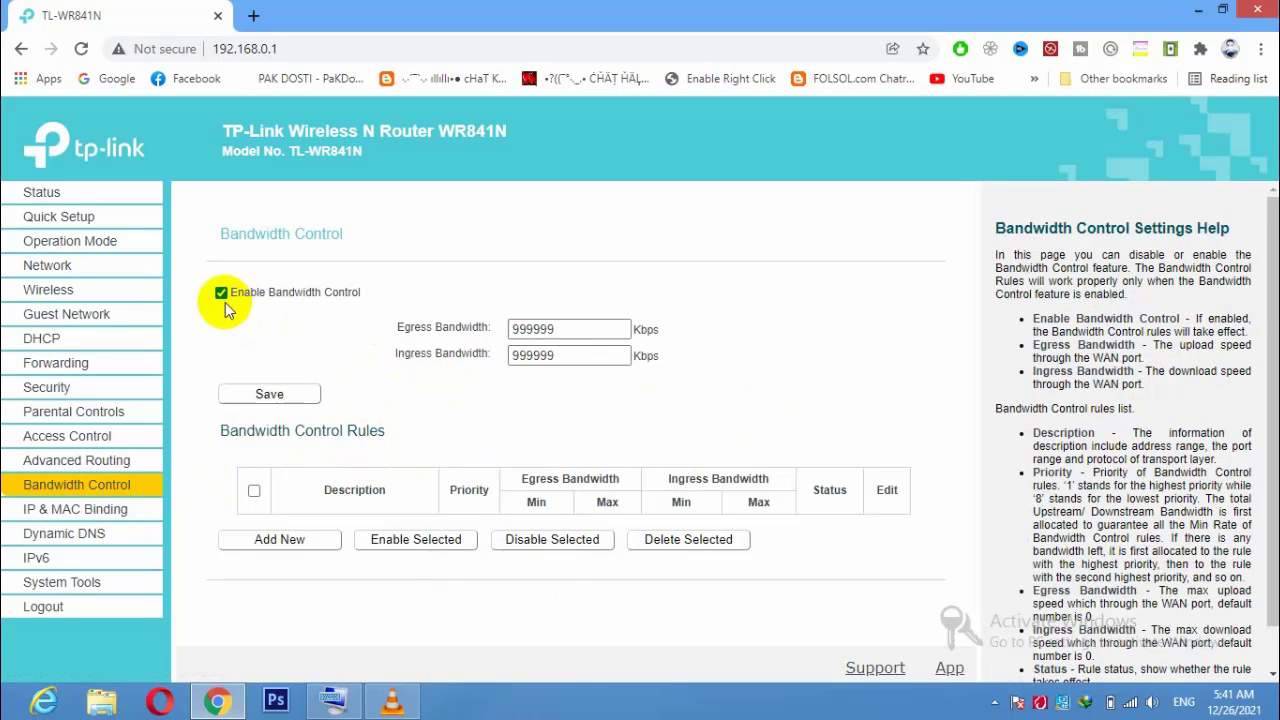
{"action": "left_click", "coordinate": [221, 292]}
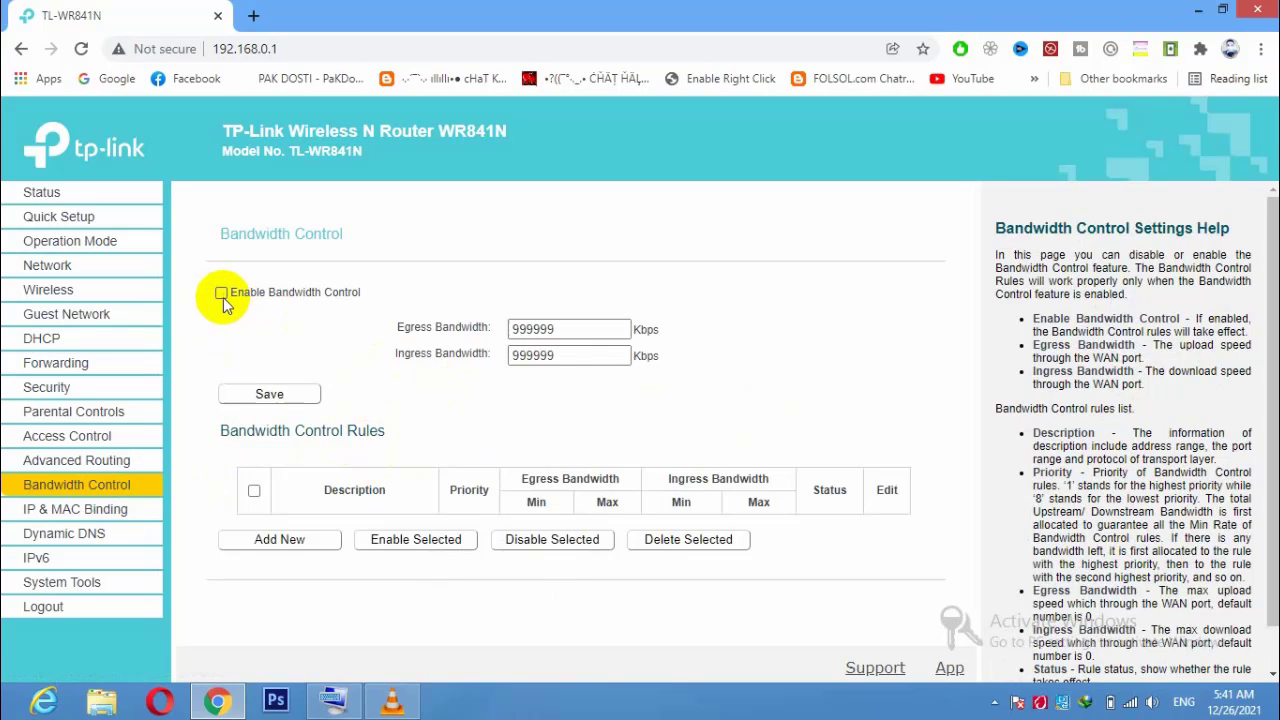
{"action": "left_click", "coordinate": [221, 294]}
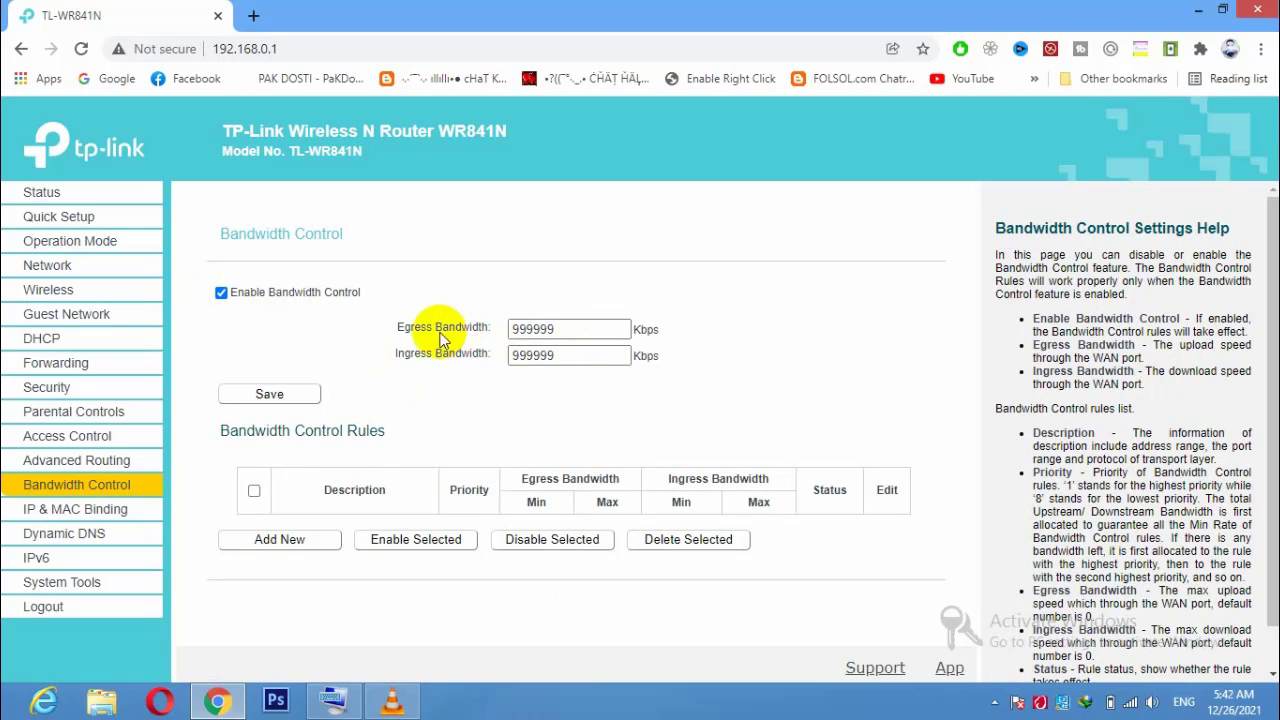
{"action": "left_click_drag", "start_coordinate": [403, 328], "coordinate": [499, 336]}
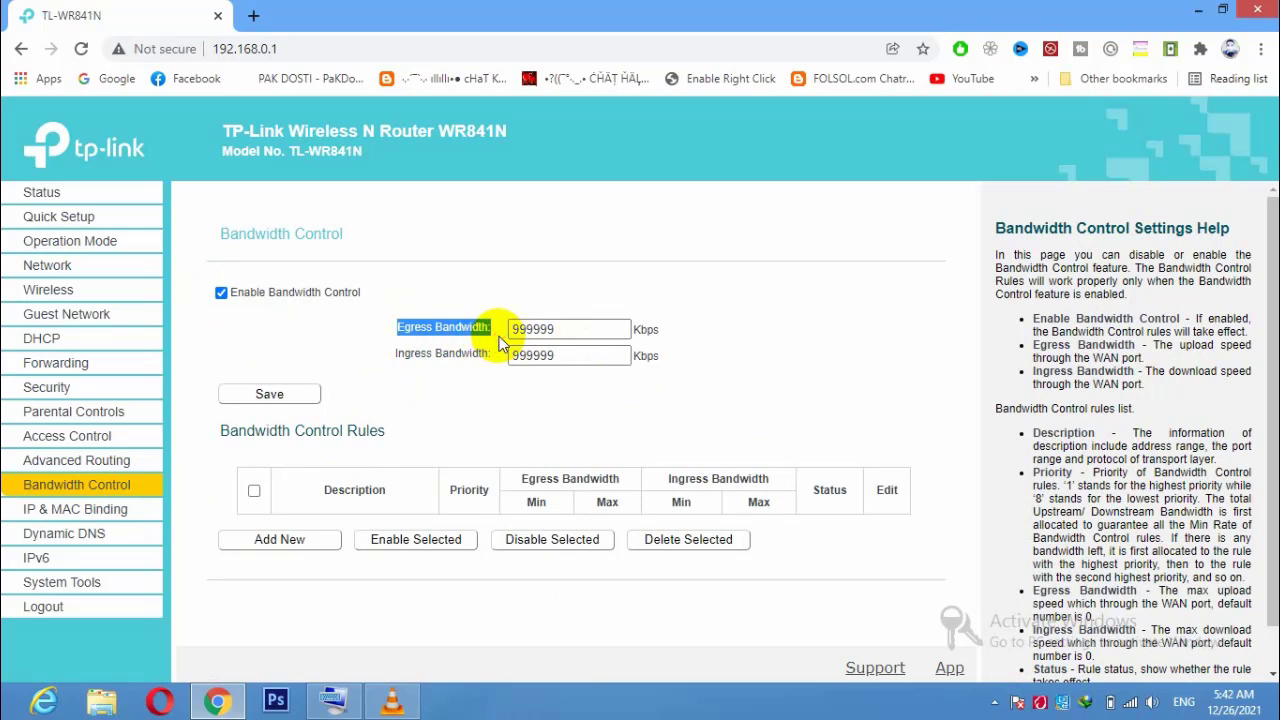
{"action": "left_click_drag", "start_coordinate": [392, 356], "coordinate": [500, 408]}
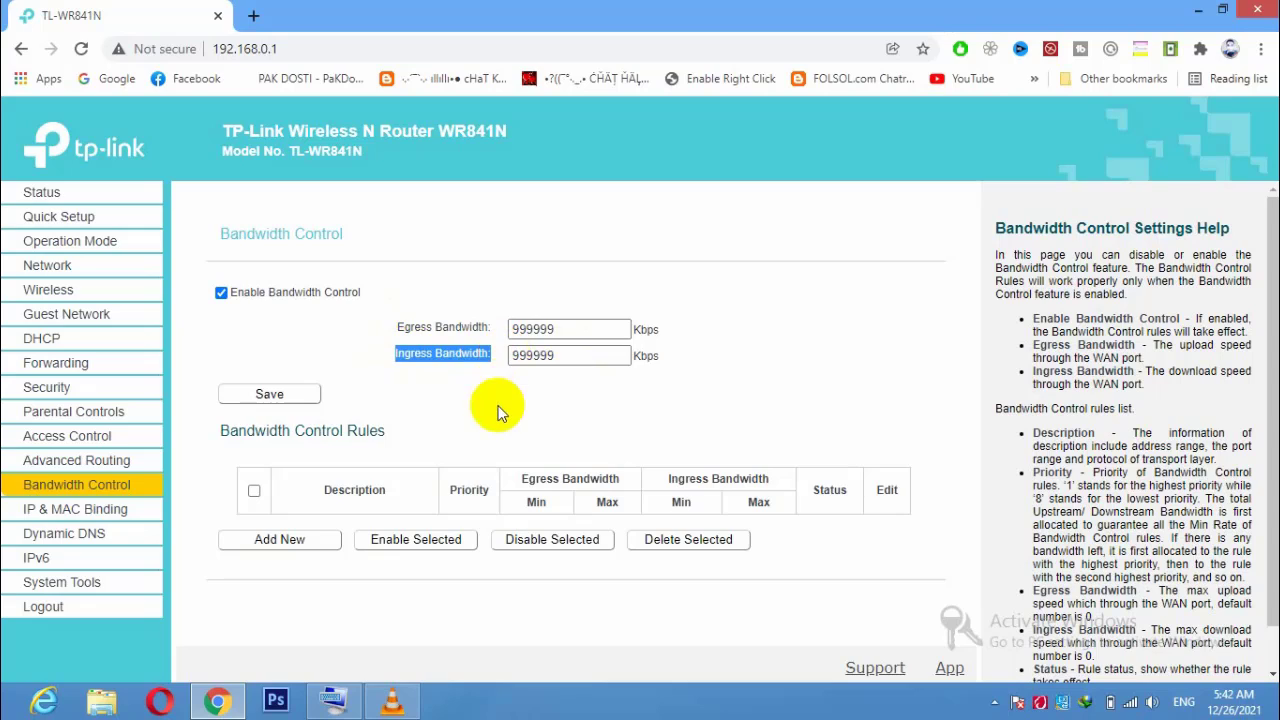
Set egress and ingress bandwidth to 9999999 Kbps and save.
{"action": "left_click", "coordinate": [557, 331]}
{"action": "left_click_drag", "start_coordinate": [551, 329], "coordinate": [429, 329]}
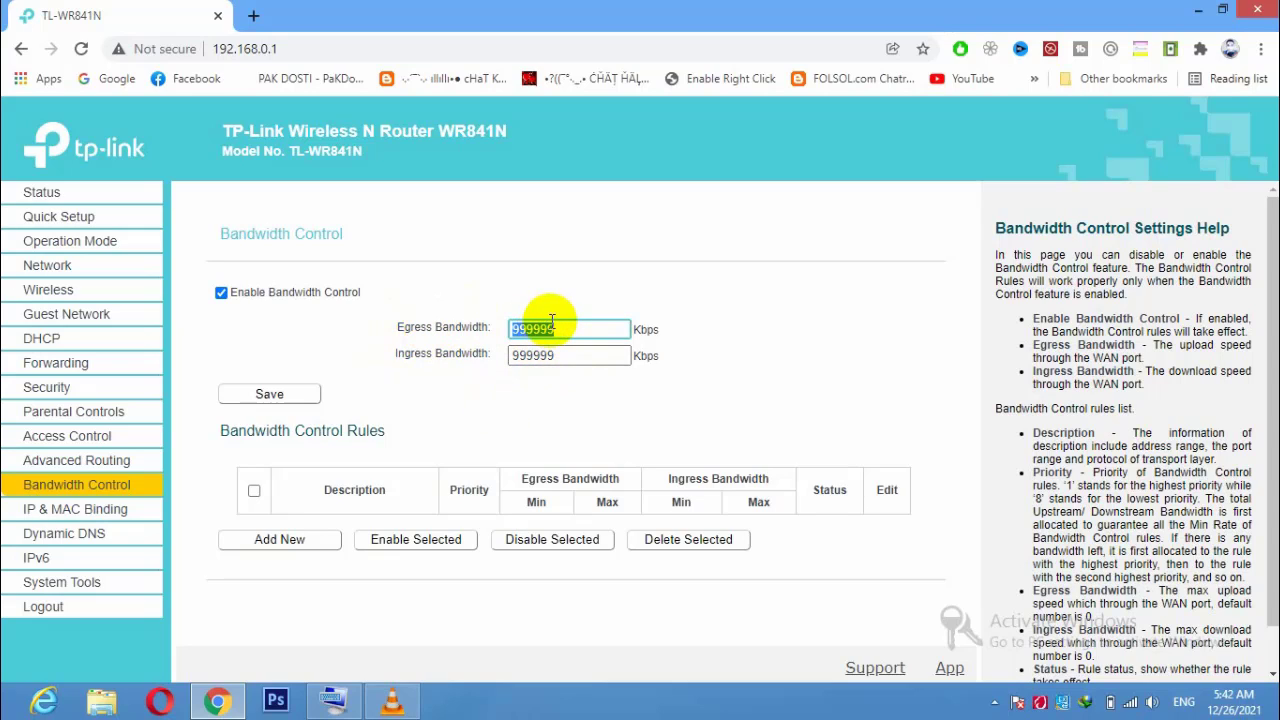
{"action": "type", "text": "9999999"}
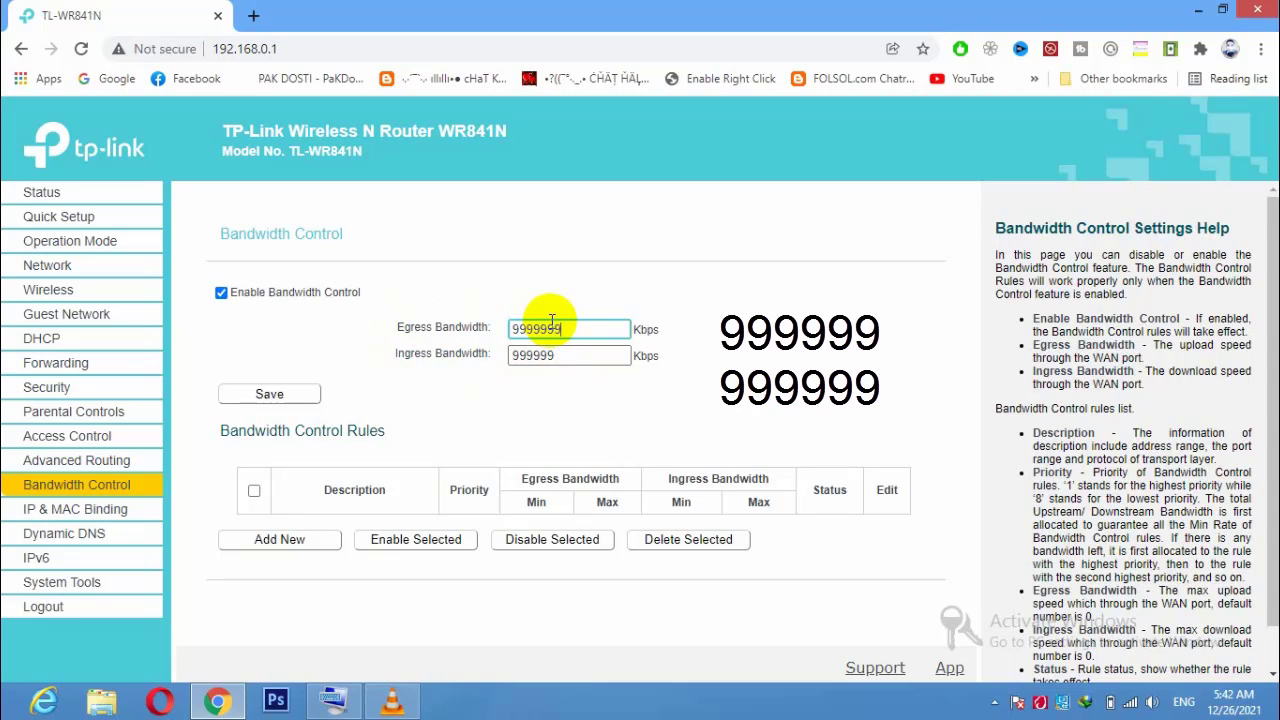
{"action": "left_click_drag", "start_coordinate": [562, 352], "coordinate": [500, 384]}
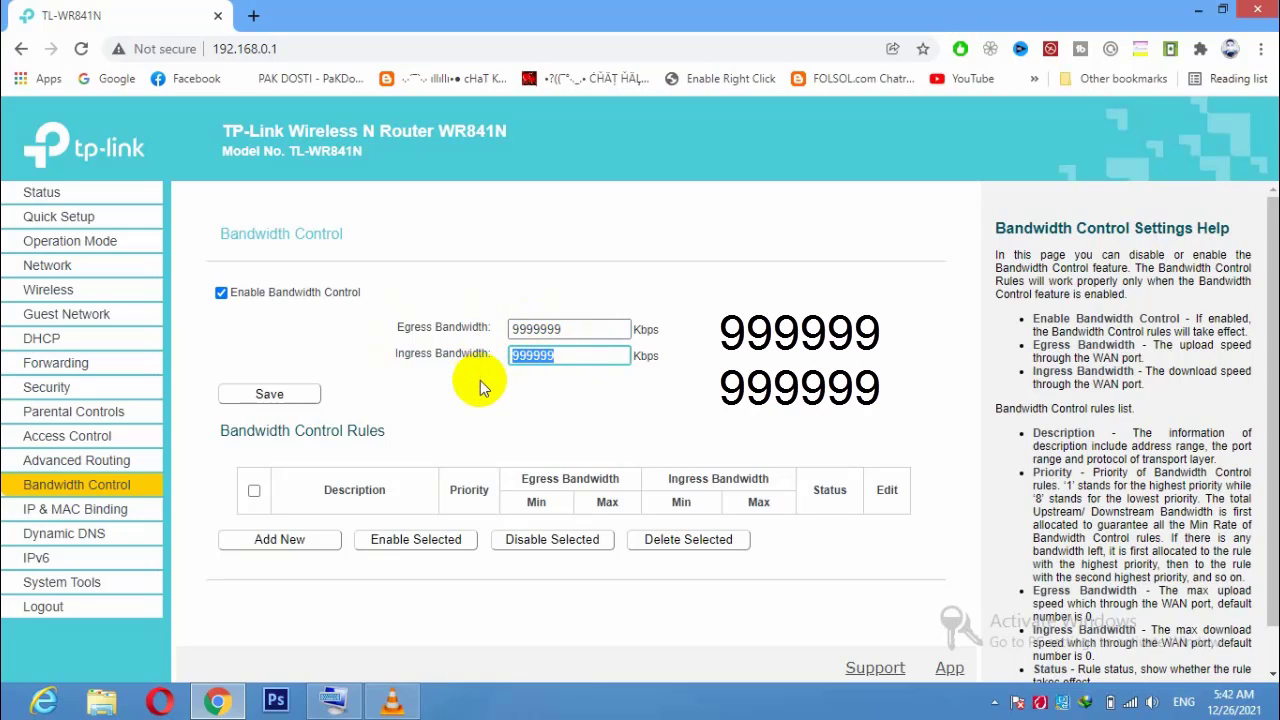
{"action": "type", "text": "9999999"}
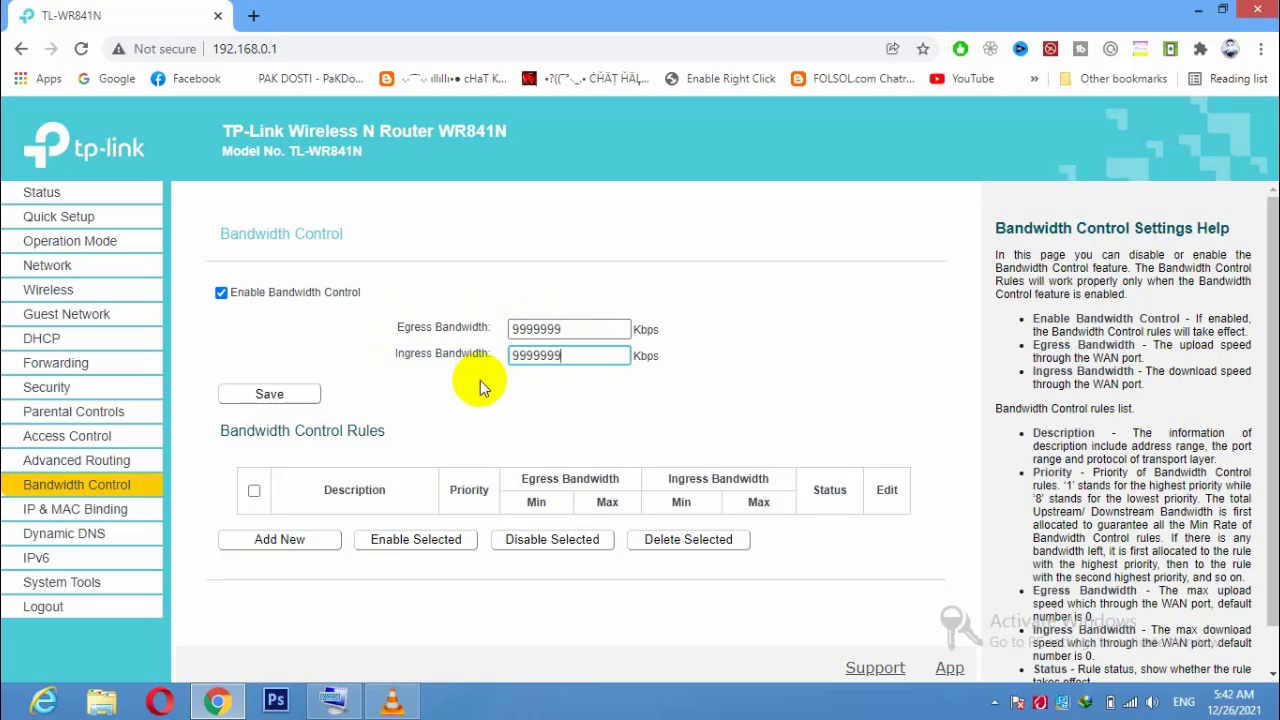
{"action": "left_click", "coordinate": [289, 400]}
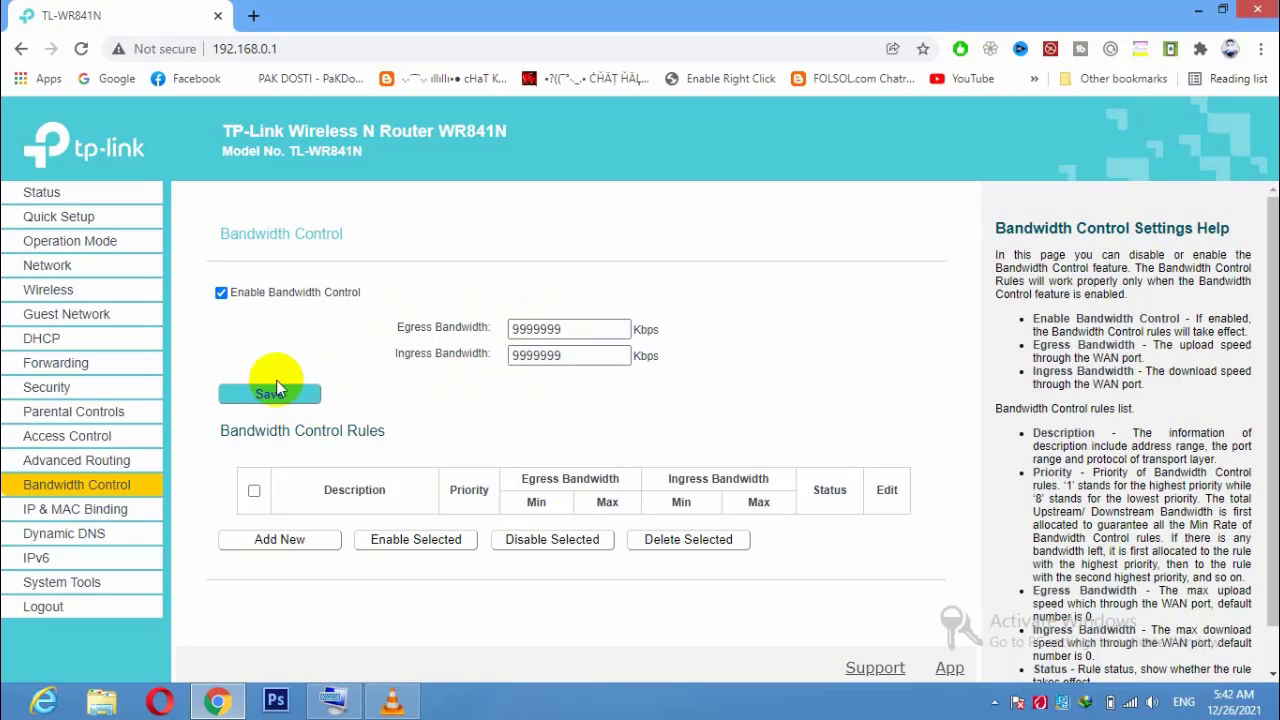
On the Guest Network page, keep local-network access disabled and set Guest Network Isolation to Enable.
{"action": "left_click", "coordinate": [92, 325]}
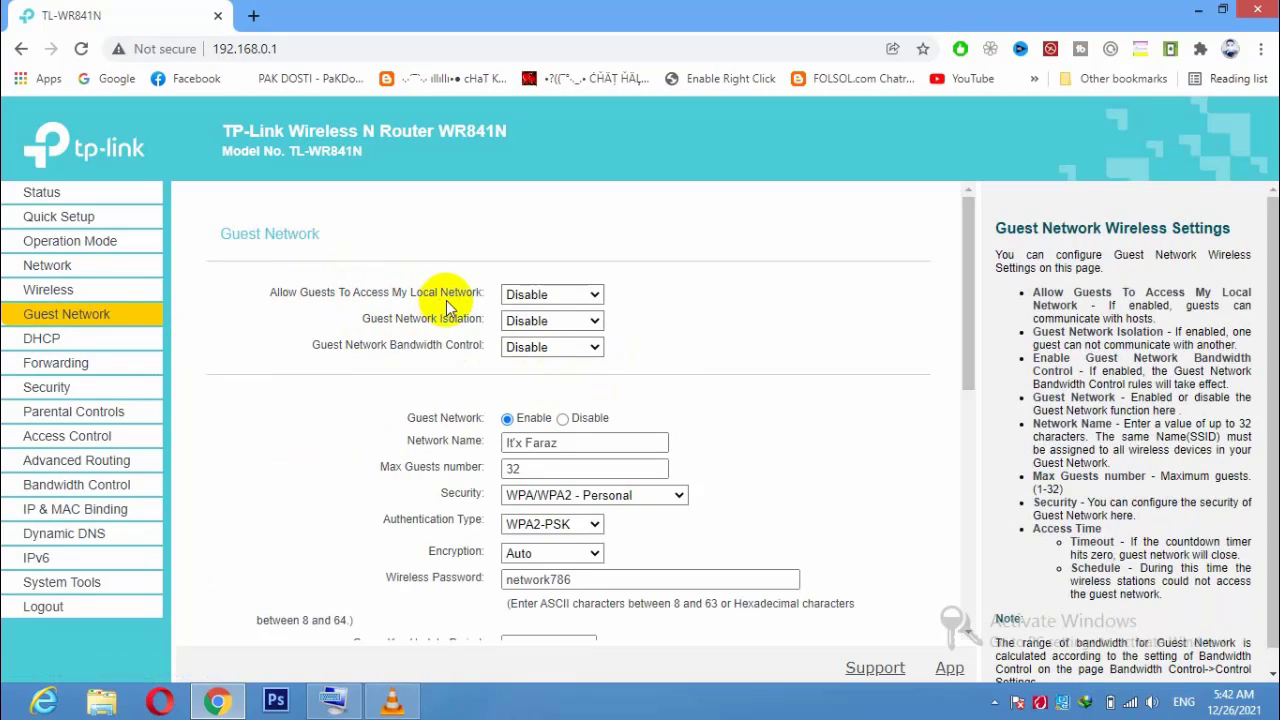
{"action": "left_click", "coordinate": [565, 296]}
{"action": "left_click", "coordinate": [567, 300]}
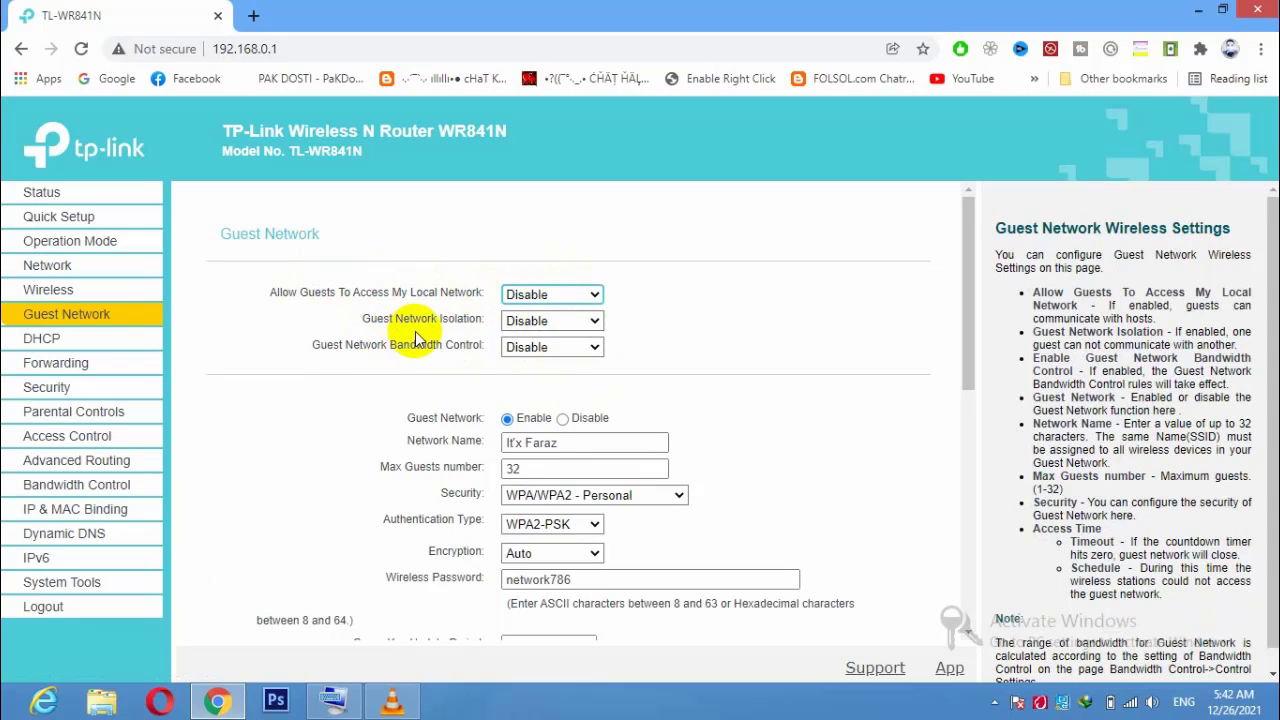
{"action": "left_click", "coordinate": [551, 320]}
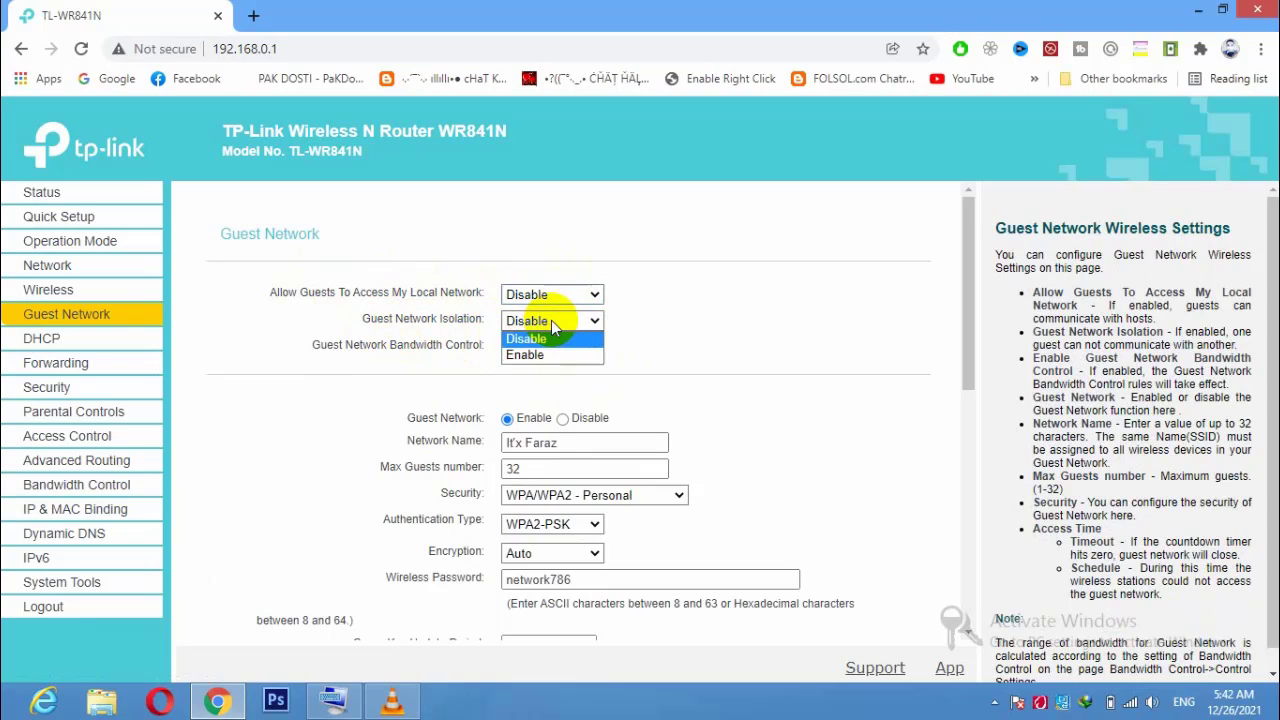
{"action": "left_click", "coordinate": [540, 355]}
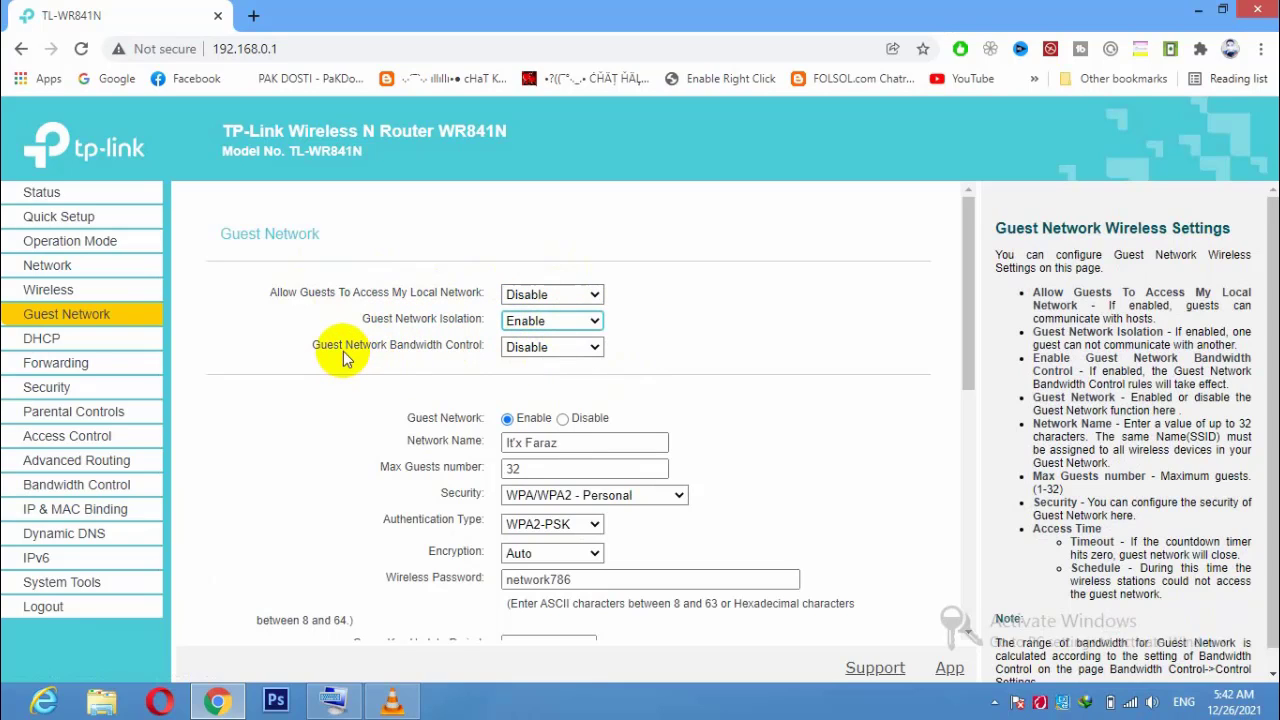
{"action": "left_click", "coordinate": [525, 347]}
{"action": "left_click", "coordinate": [527, 380]}
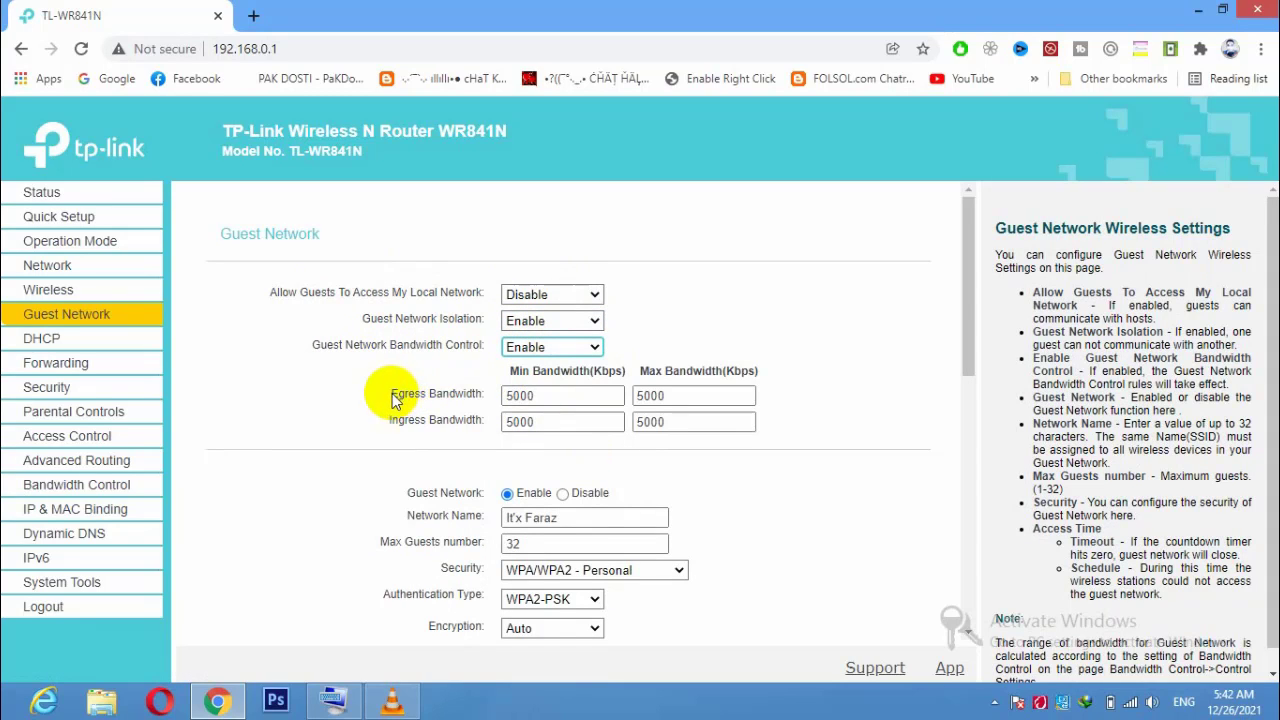
{"action": "left_click_drag", "start_coordinate": [391, 394], "coordinate": [471, 394]}
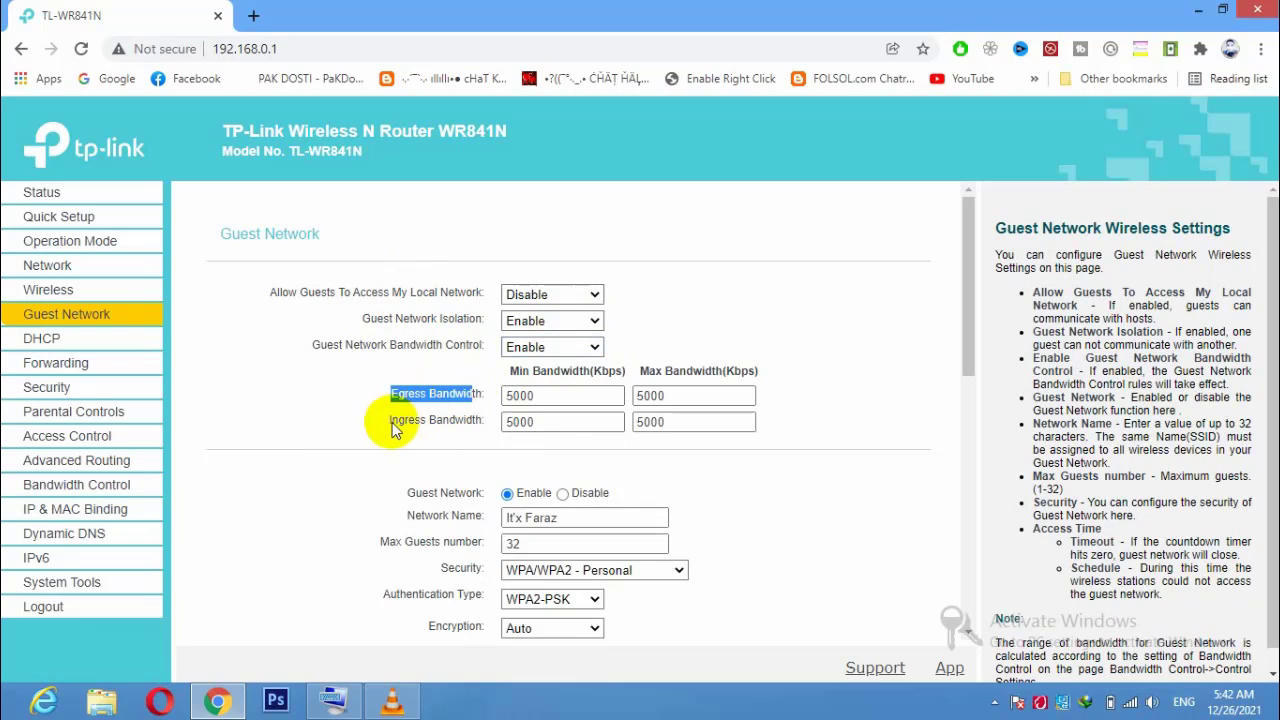
{"action": "left_click_drag", "start_coordinate": [389, 427], "coordinate": [427, 435]}
{"action": "left_click_drag", "start_coordinate": [553, 370], "coordinate": [590, 378]}
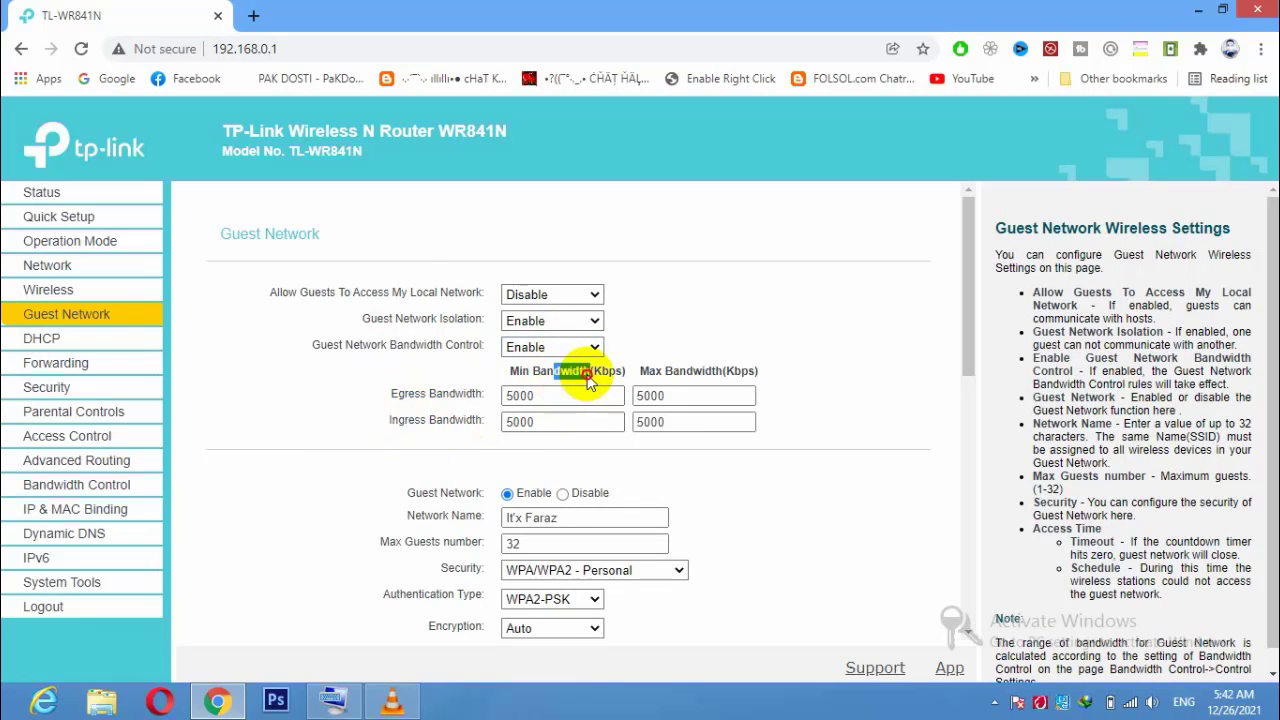
{"action": "left_click", "coordinate": [564, 396]}
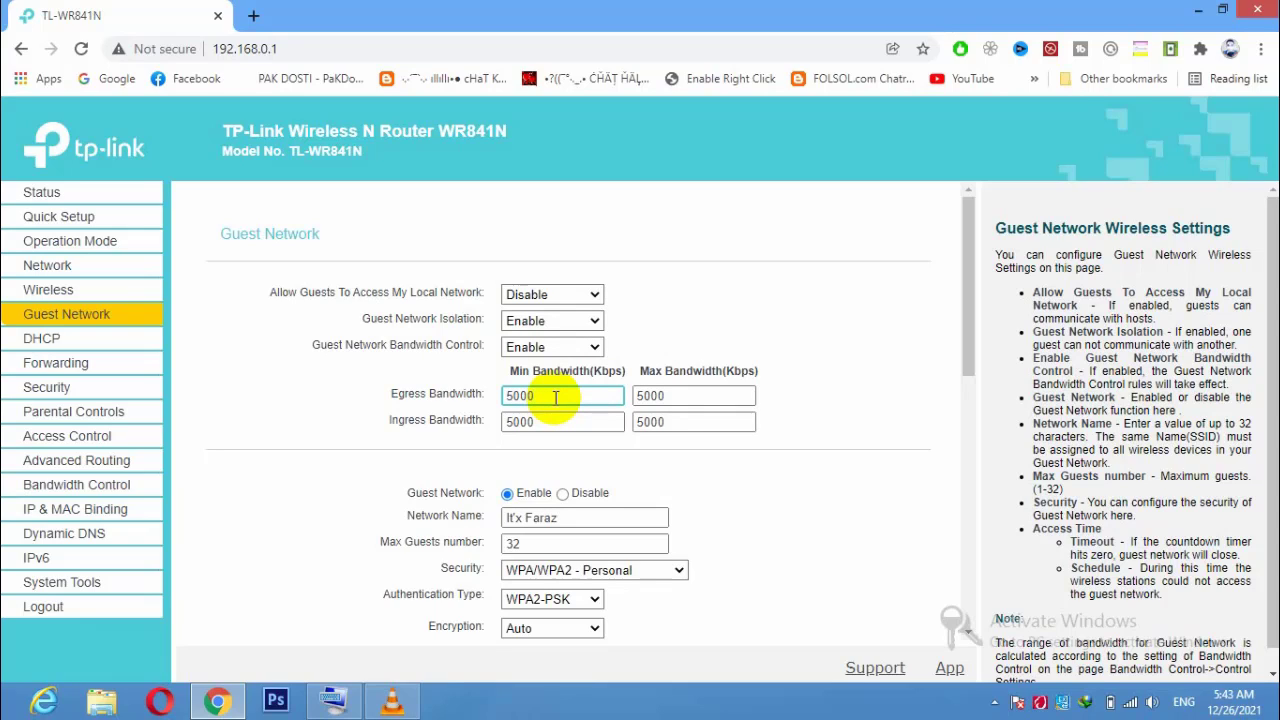
{"action": "left_click_drag", "start_coordinate": [555, 397], "coordinate": [471, 400]}
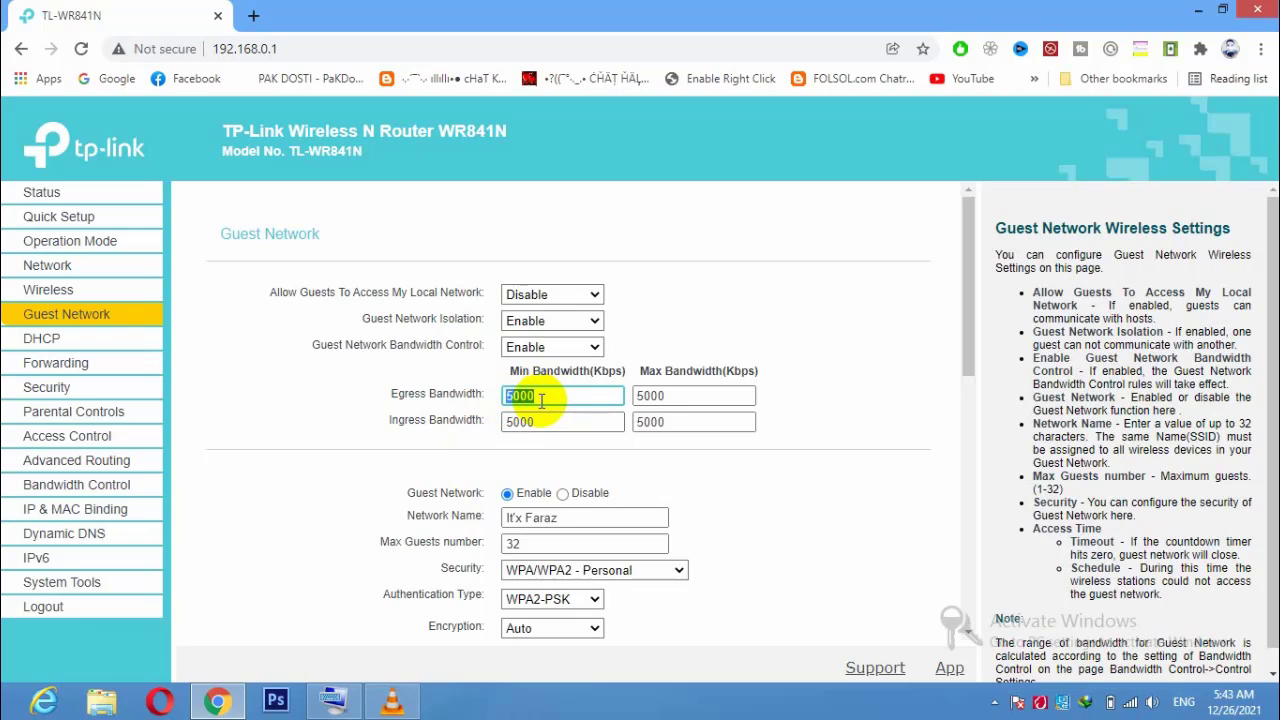
{"action": "type", "text": "5000"}
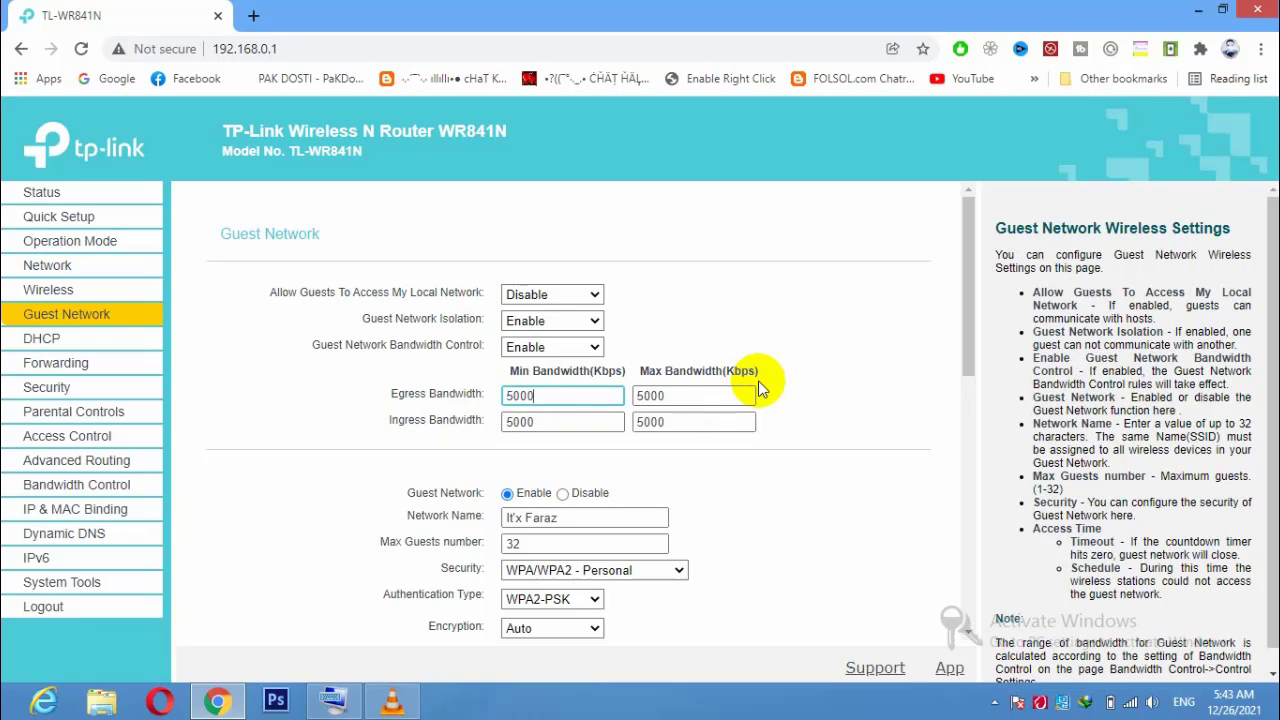
{"action": "left_click", "coordinate": [510, 396]}
{"action": "left_click_drag", "start_coordinate": [510, 396], "coordinate": [430, 410]}
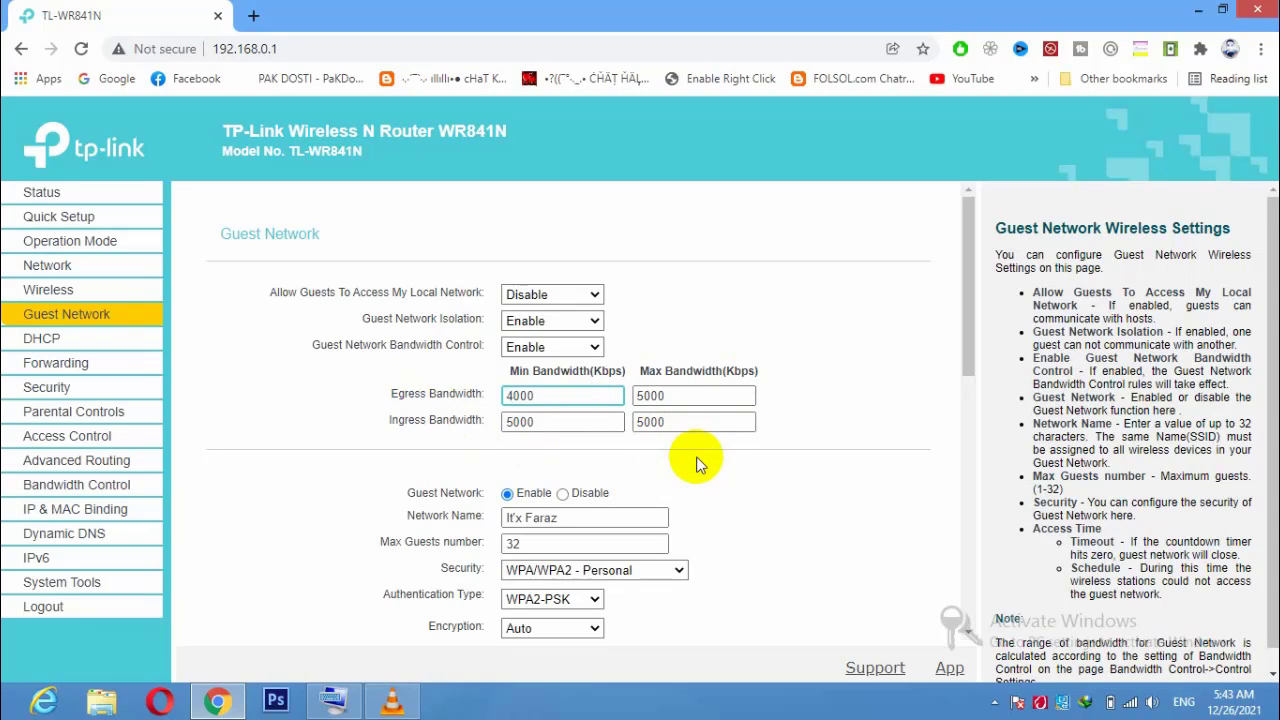
{"action": "left_click_drag", "start_coordinate": [508, 394], "coordinate": [465, 408]}
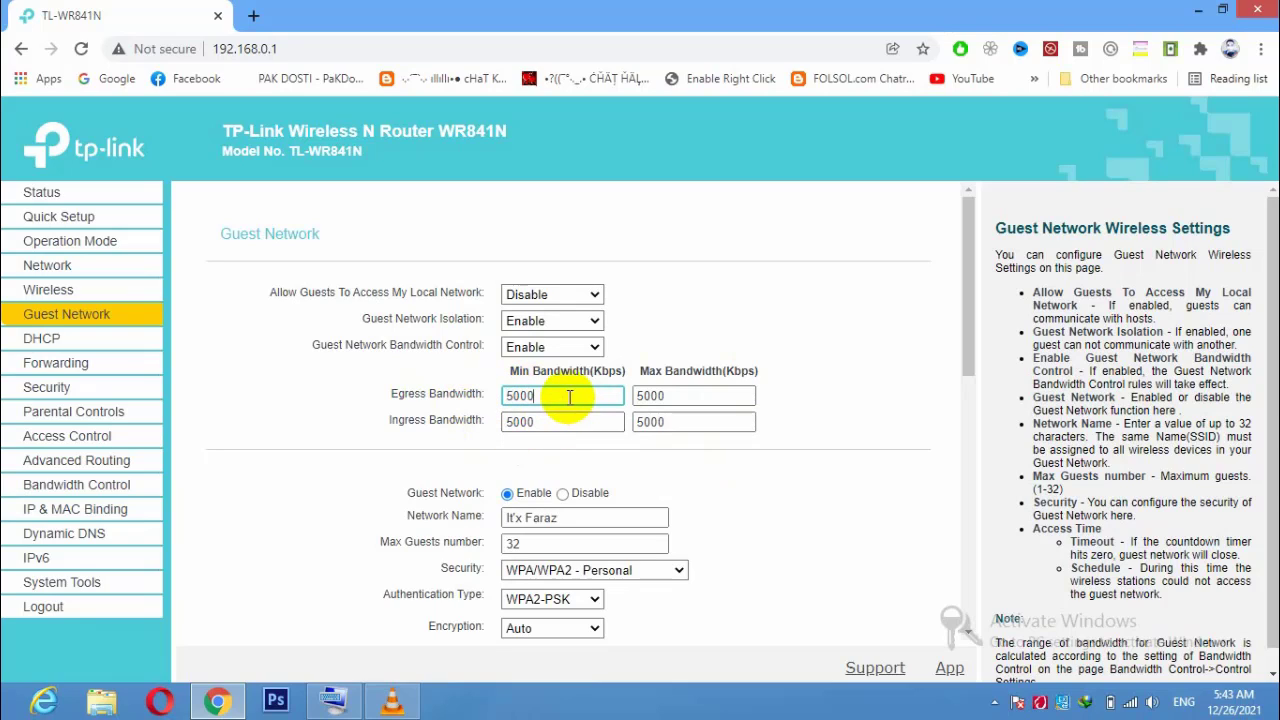
{"action": "left_click", "coordinate": [668, 396]}
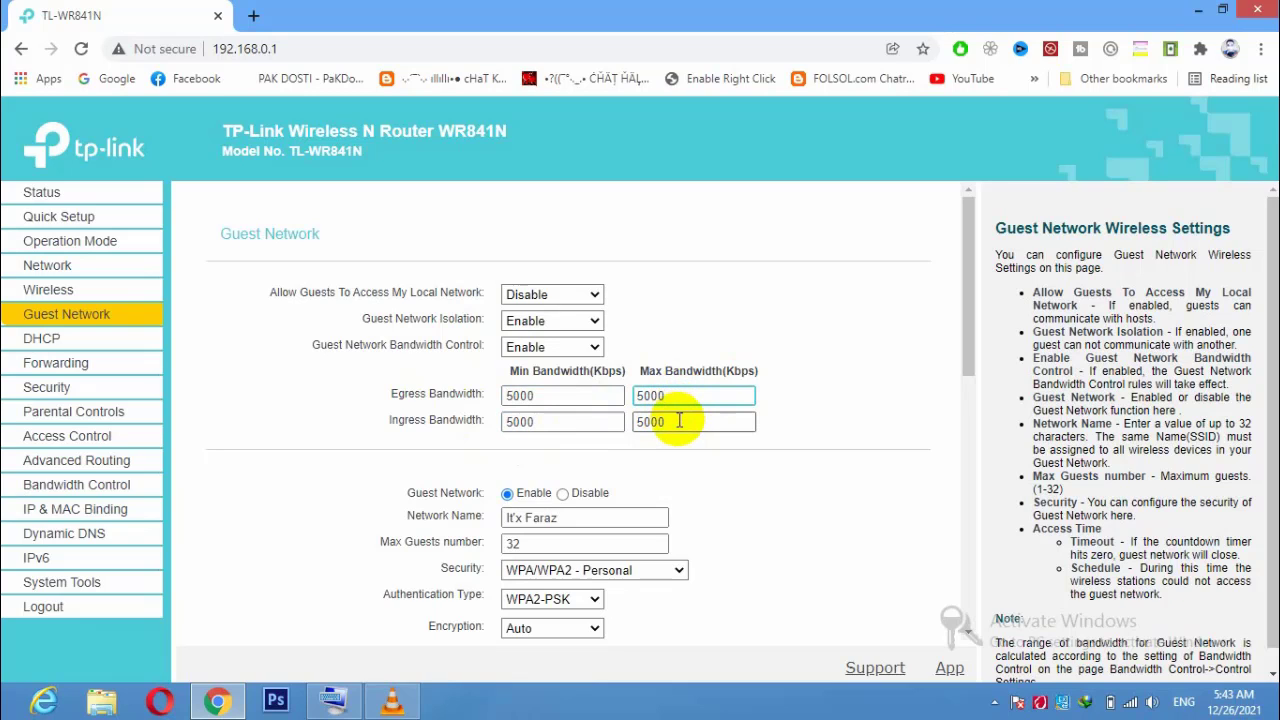
{"action": "left_click", "coordinate": [679, 421]}
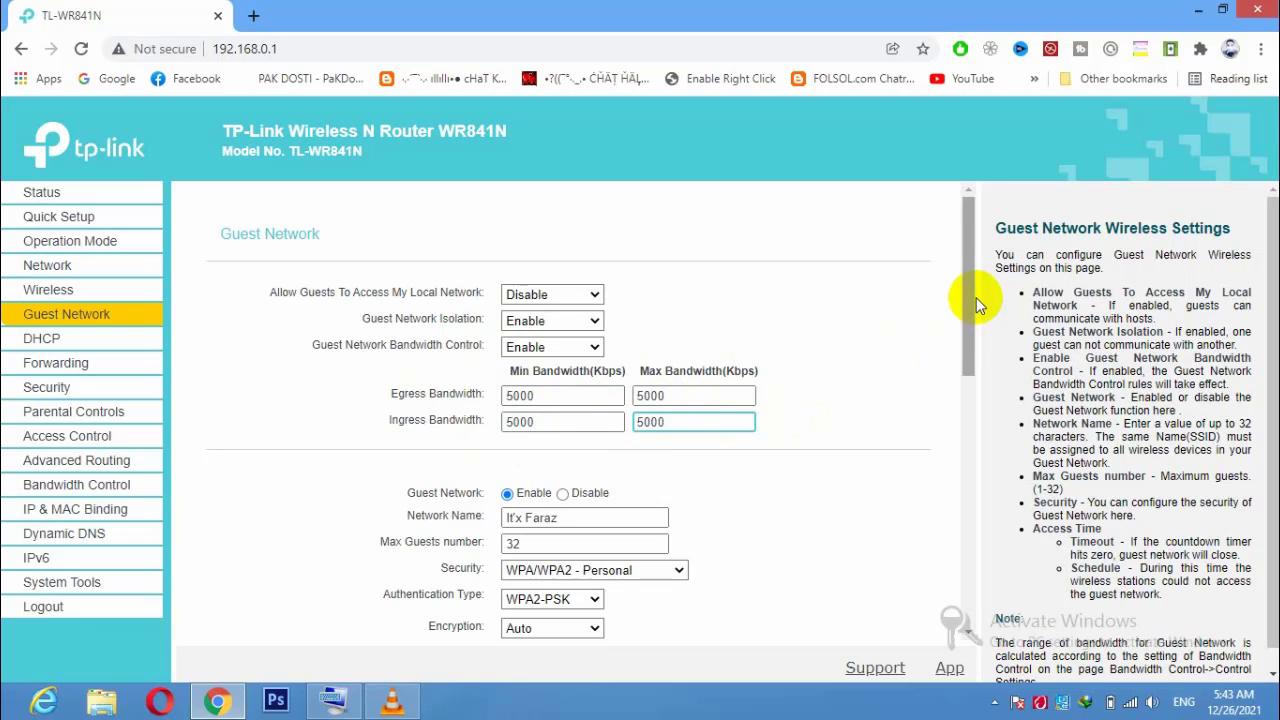
{"action": "left_click_drag", "start_coordinate": [970, 300], "coordinate": [906, 590]}
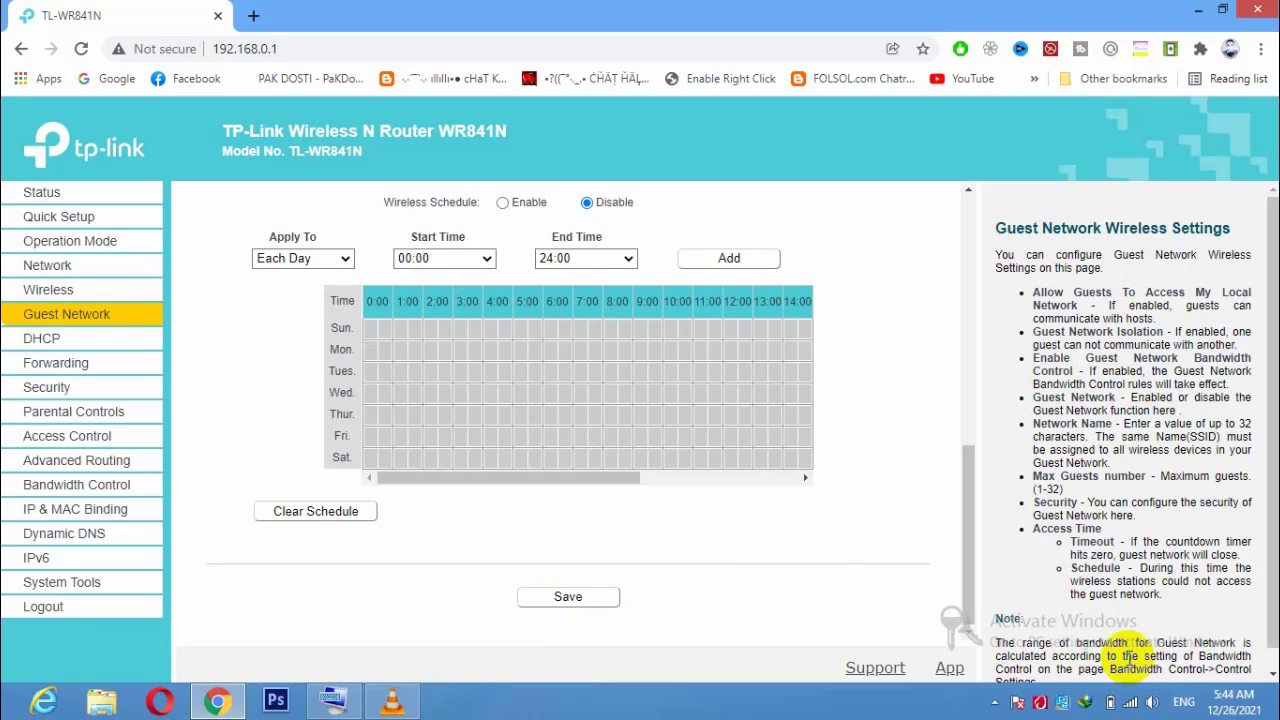
Check which Wi-Fi network is currently connected in the tray network list.
{"action": "left_click", "coordinate": [1131, 702]}
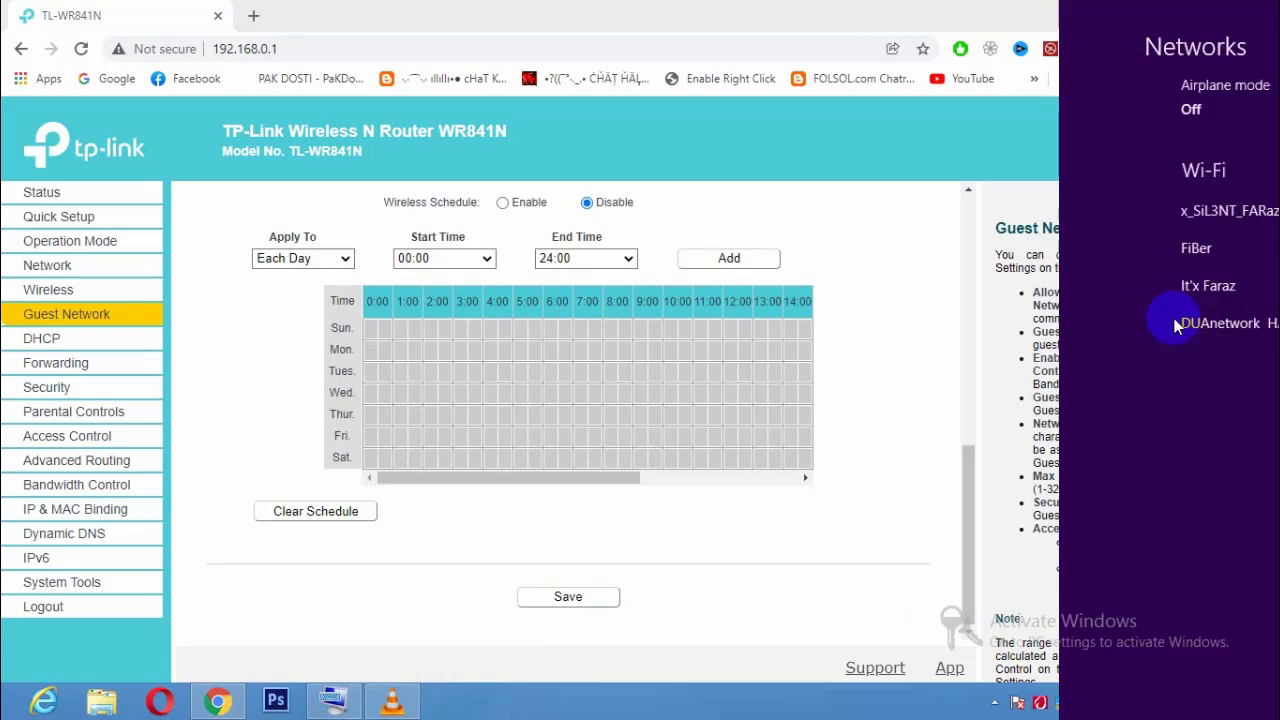
{"action": "left_click", "coordinate": [1146, 216]}
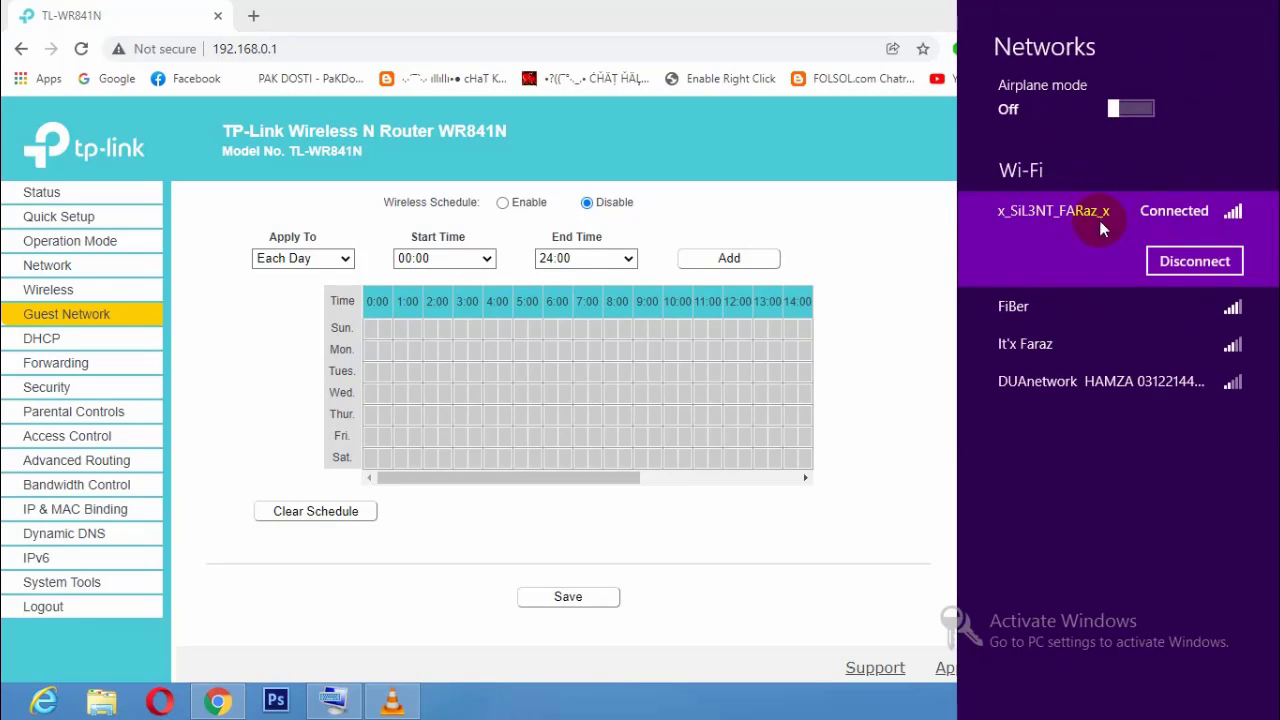
{"action": "left_click", "coordinate": [776, 518]}
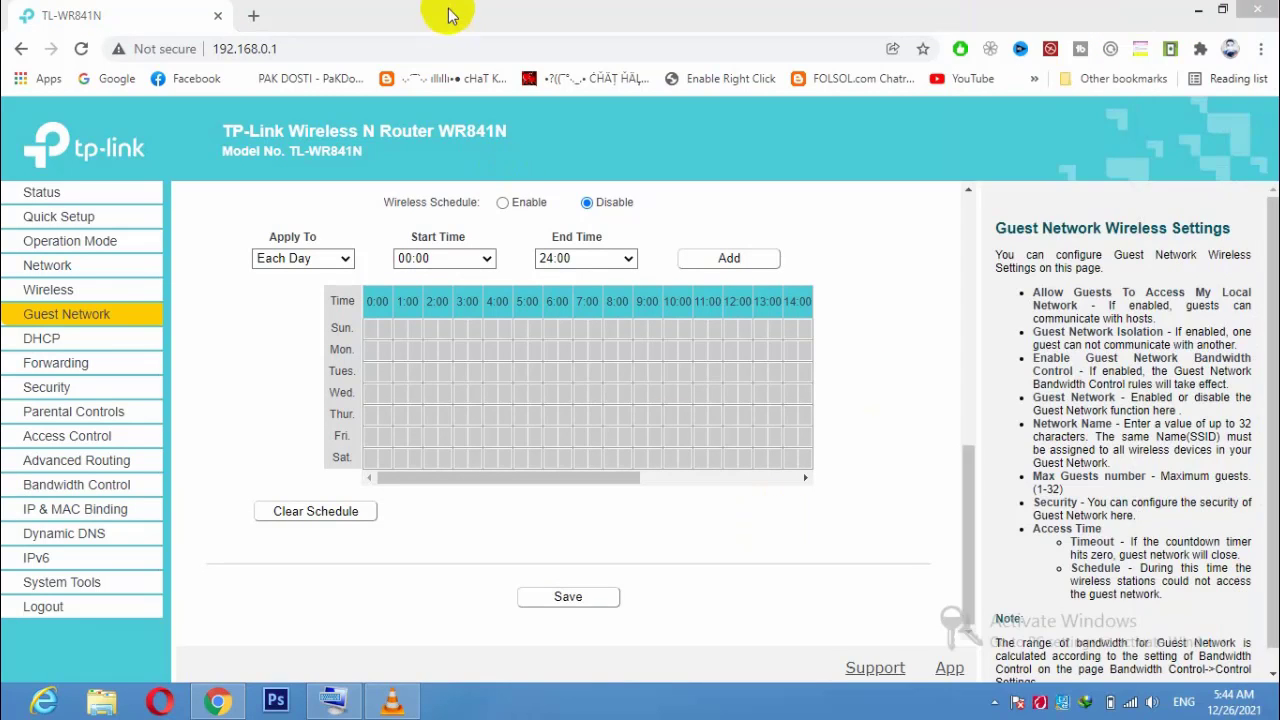
Run a speedtest.net test: 15.38 Mbps download, 15.58 Mbps upload, 3 ms ping.
{"action": "left_click", "coordinate": [250, 14]}
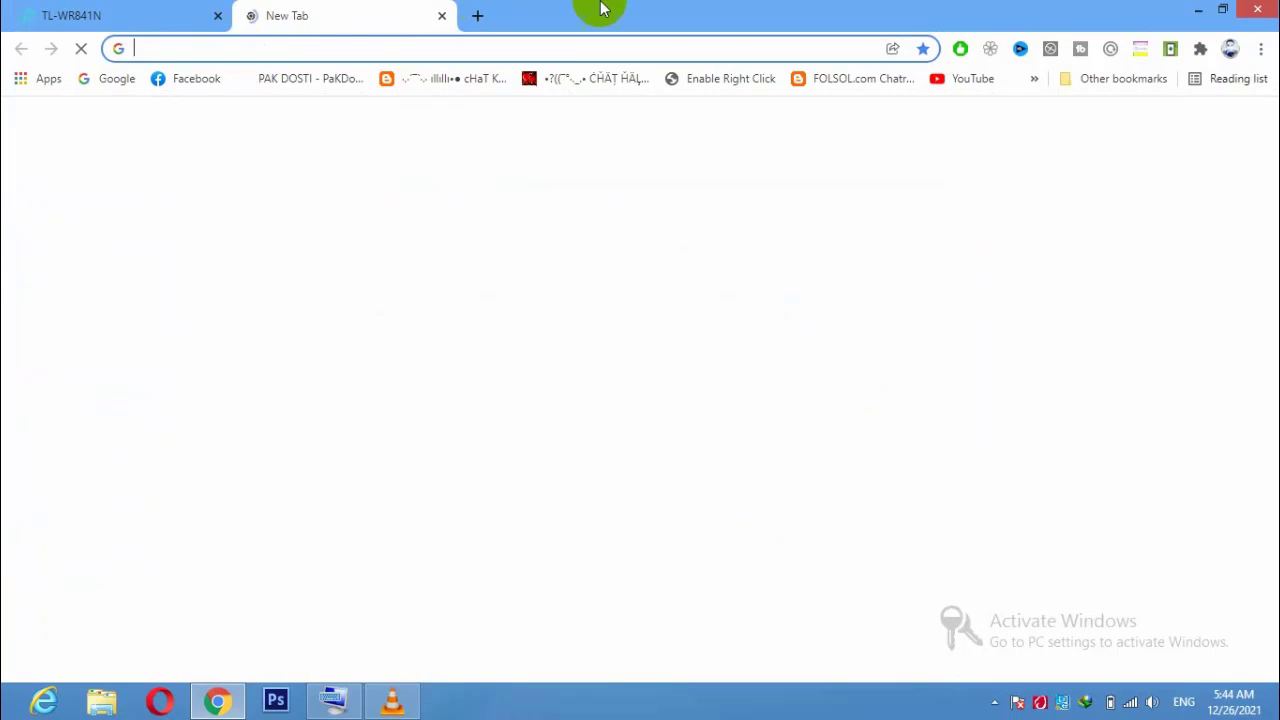
{"action": "type", "text": "speedtest.net"}
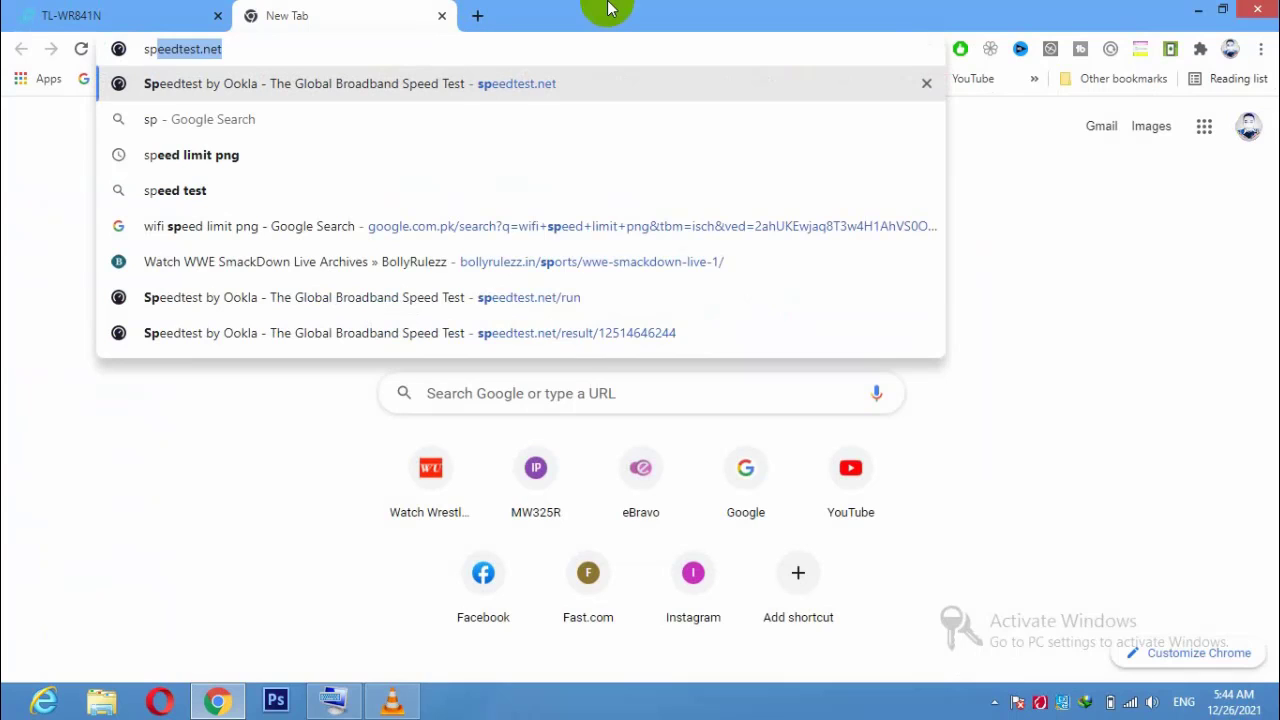
{"action": "left_click", "coordinate": [227, 49]}
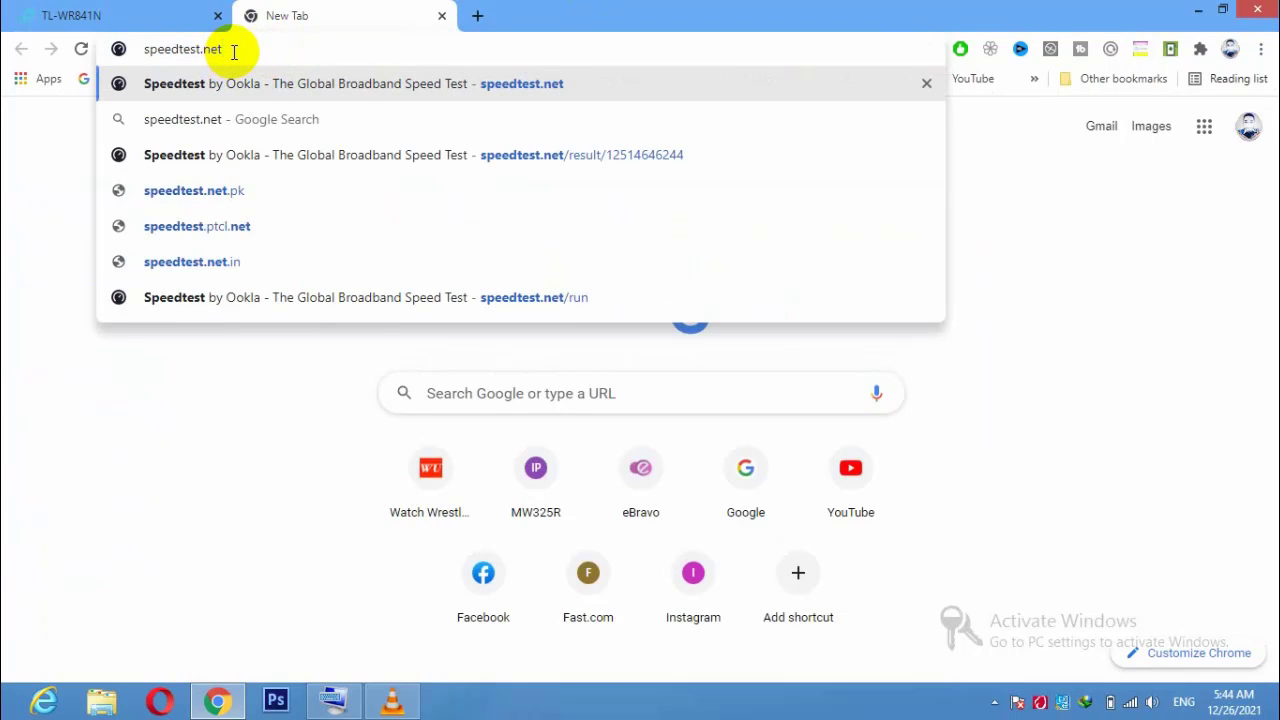
{"action": "key", "text": "Return"}
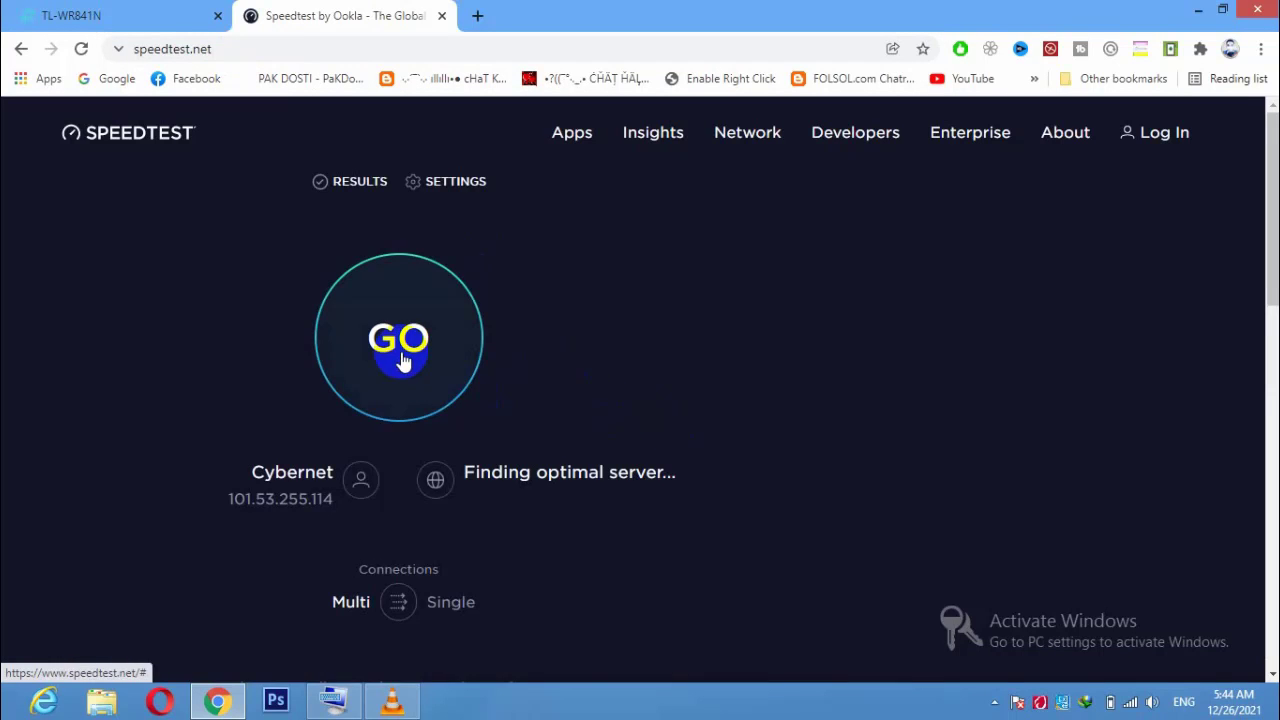
{"action": "left_click", "coordinate": [409, 362]}
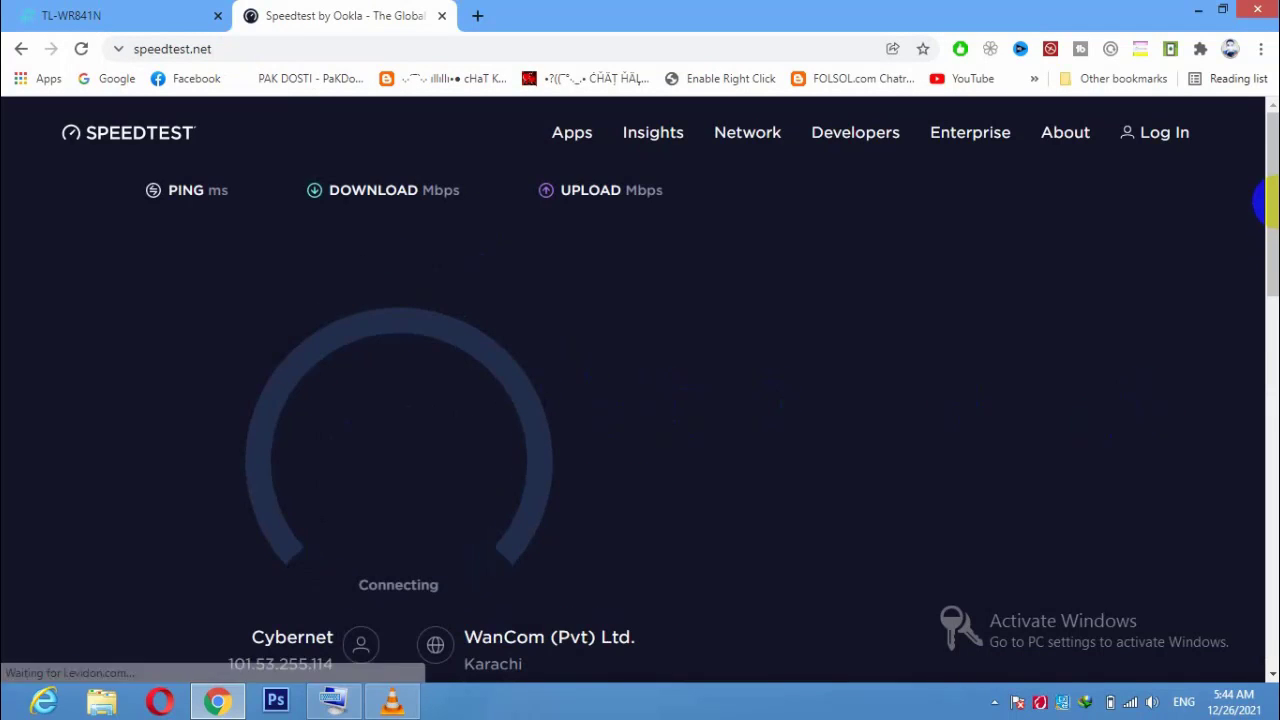
{"action": "left_click_drag", "start_coordinate": [1275, 225], "coordinate": [1275, 243]}
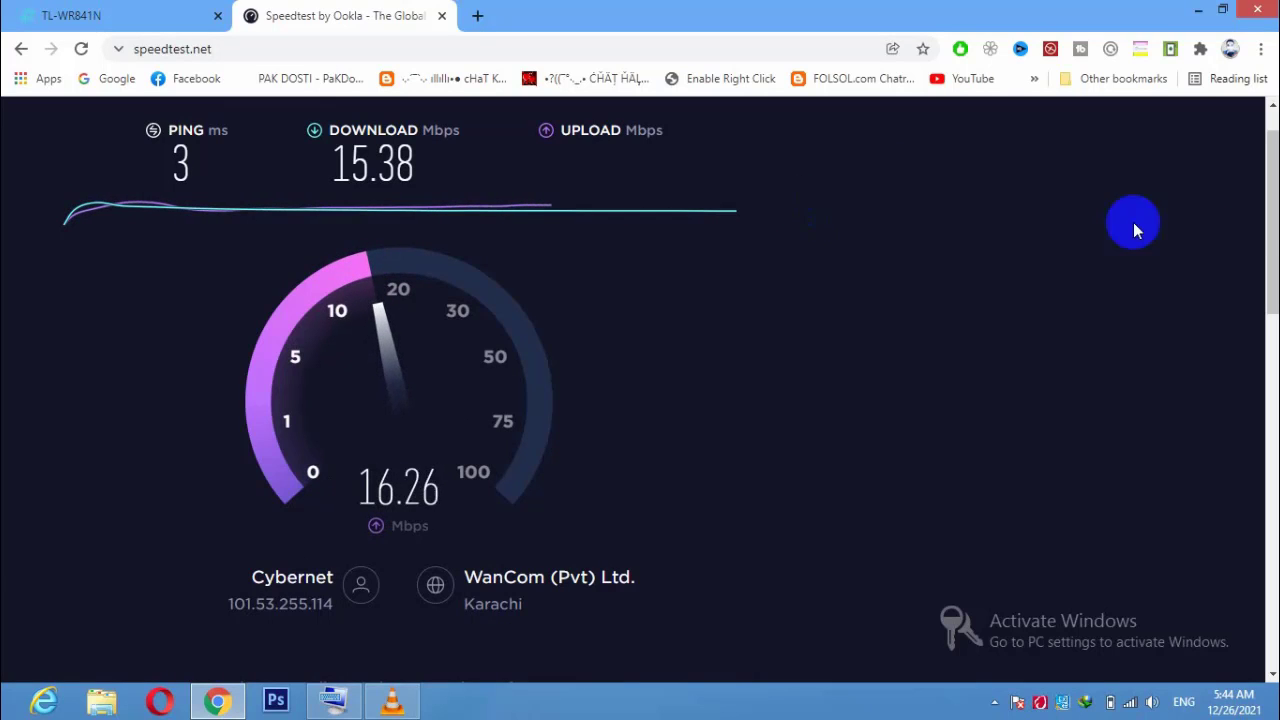
{"action": "left_click_drag", "start_coordinate": [1273, 220], "coordinate": [1273, 205]}
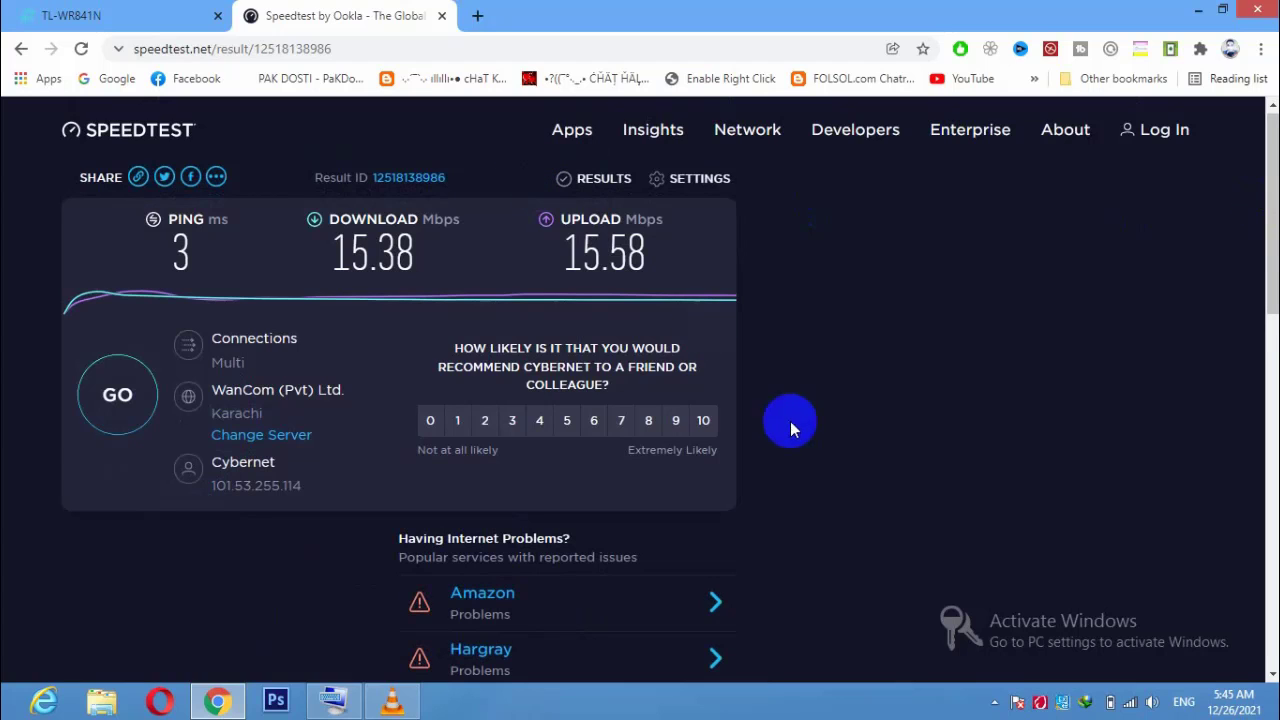
Join the guest Wi-Fi with its security key, auto-connect off and sharing declined.
{"action": "left_click", "coordinate": [1130, 702]}
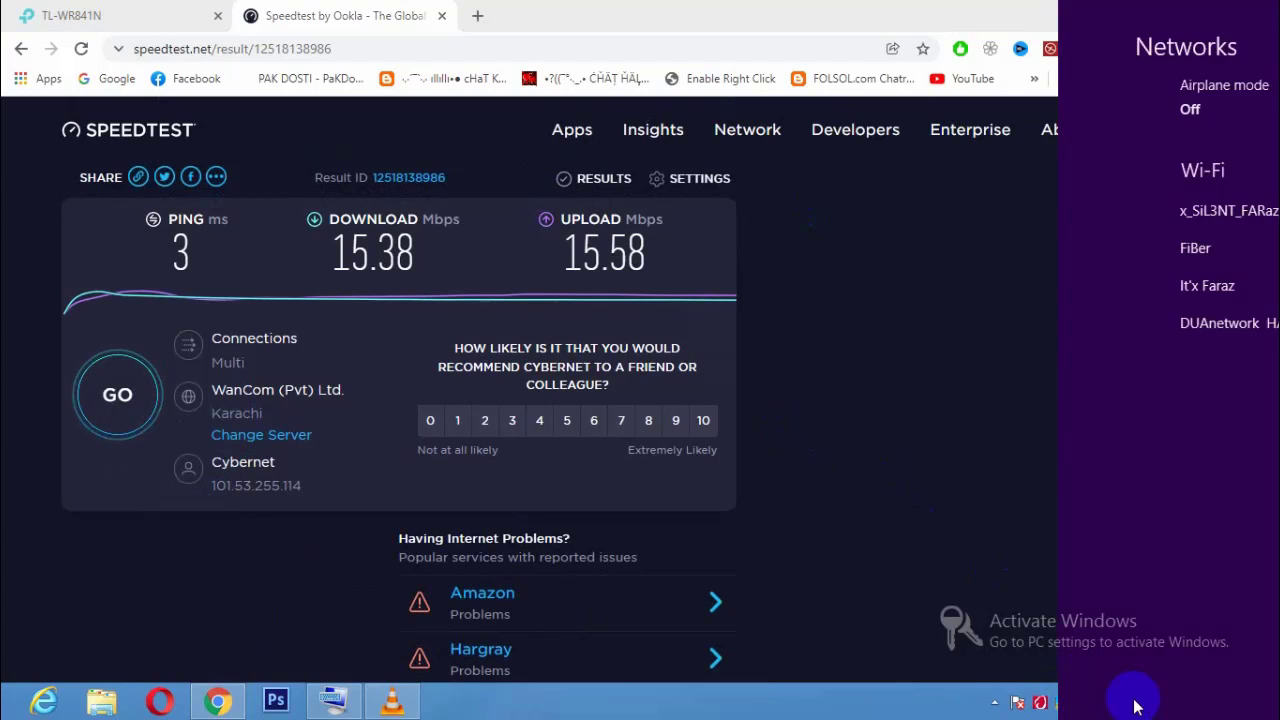
{"action": "left_click", "coordinate": [1088, 290]}
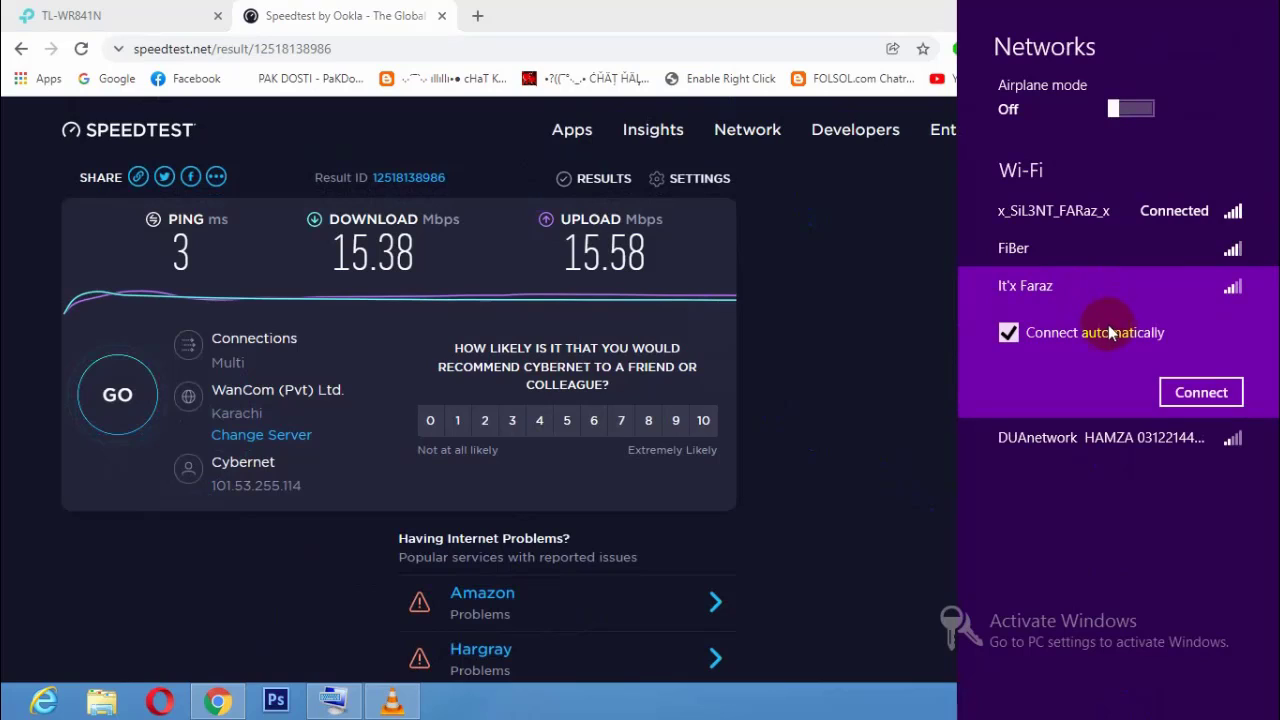
{"action": "left_click", "coordinate": [1103, 333]}
{"action": "left_click", "coordinate": [1190, 392]}
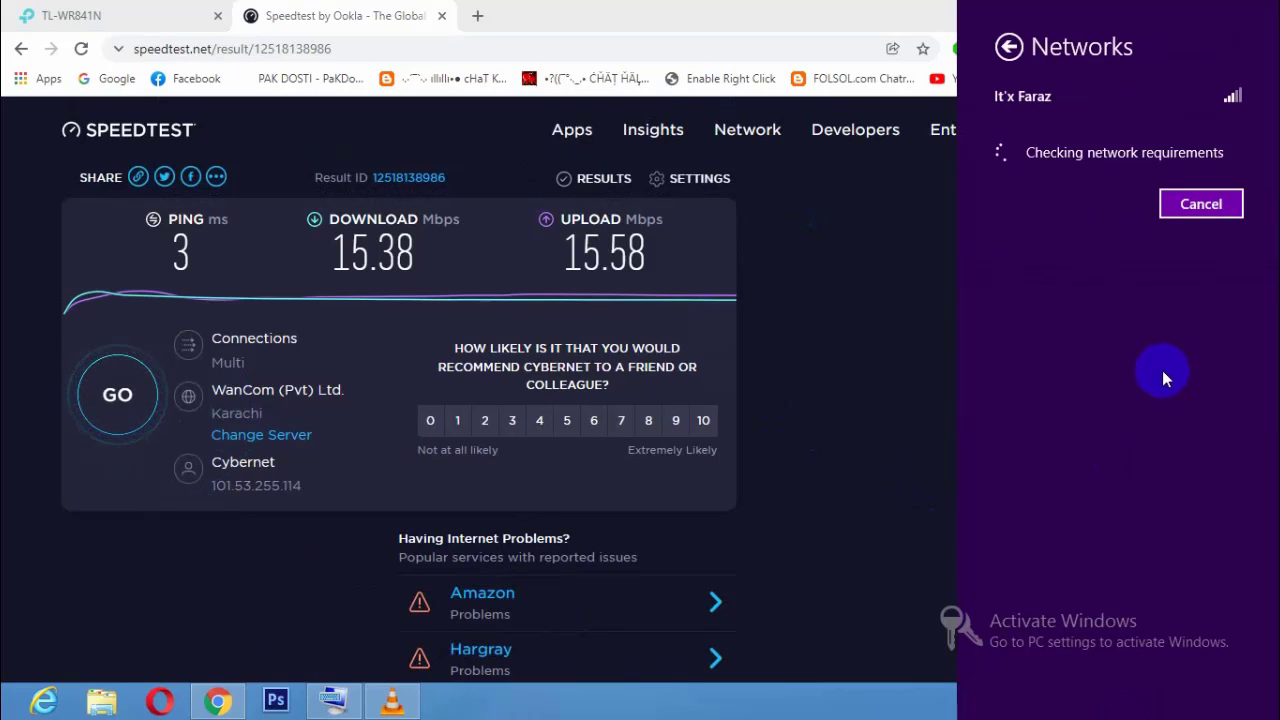
{"action": "type", "text": "a"}
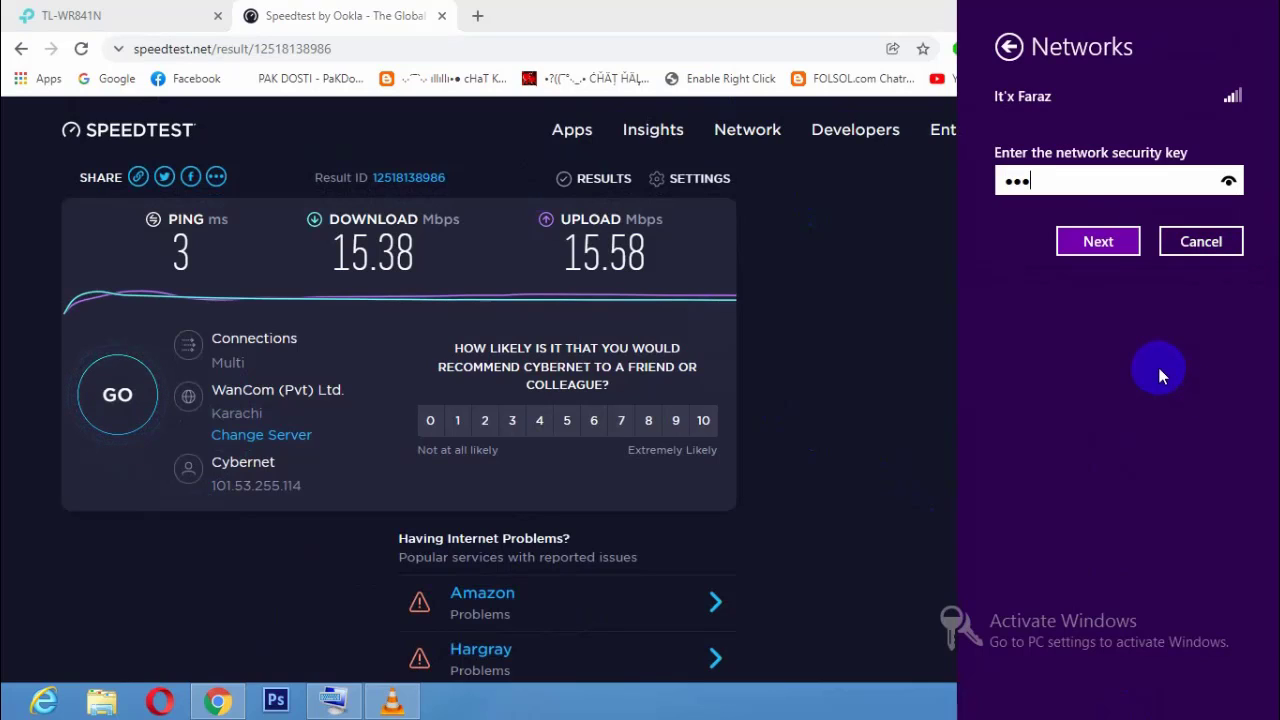
{"action": "type", "text": "bcdefghi"}
{"action": "left_click", "coordinate": [1109, 245]}
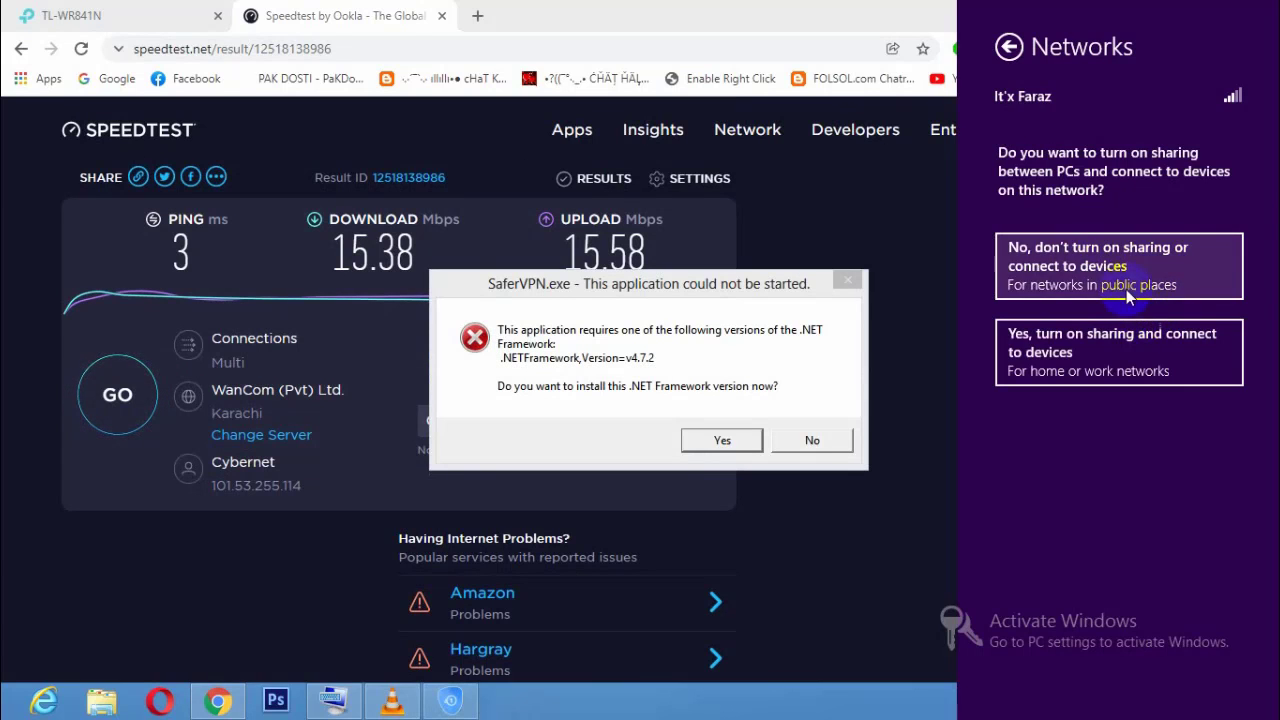
{"action": "left_click", "coordinate": [1128, 290]}
{"action": "left_click", "coordinate": [810, 440]}
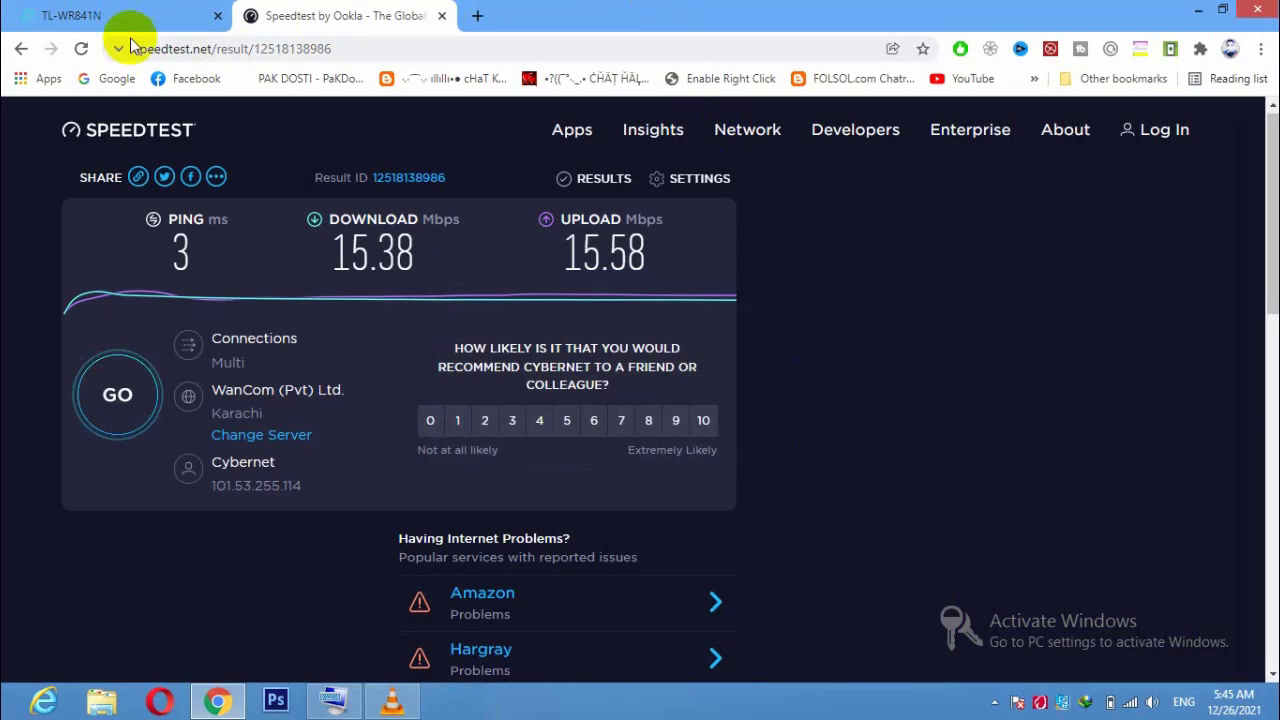
Reload speedtest.net and start a new test against the StormFiber Karachi server.
{"action": "left_click", "coordinate": [200, 55]}
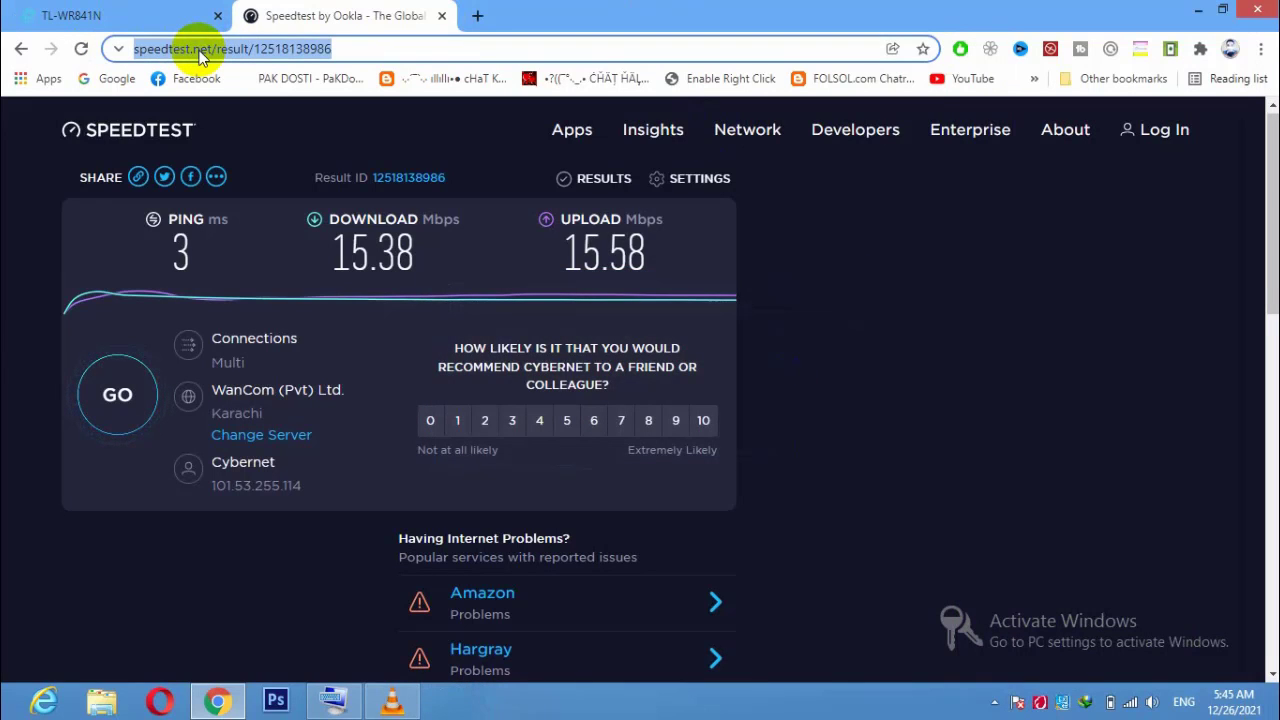
{"action": "type", "text": "sp"}
{"action": "key", "text": "Return"}
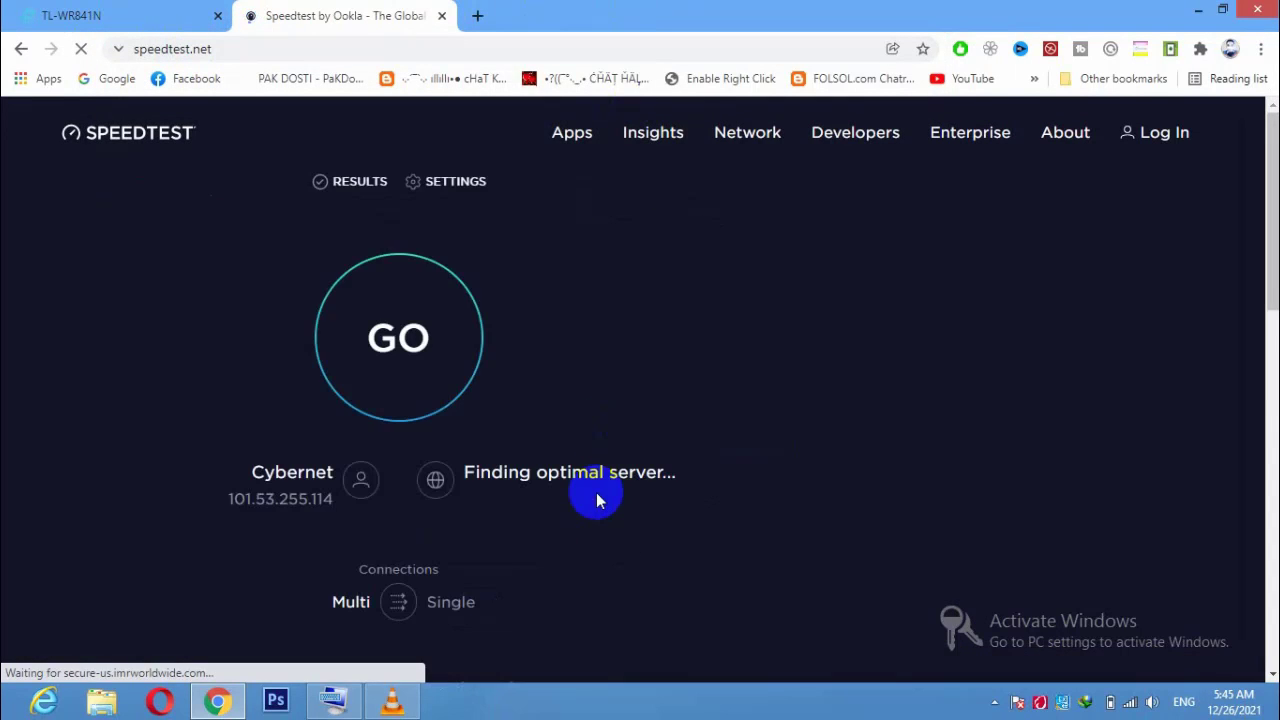
{"action": "left_click", "coordinate": [443, 364]}
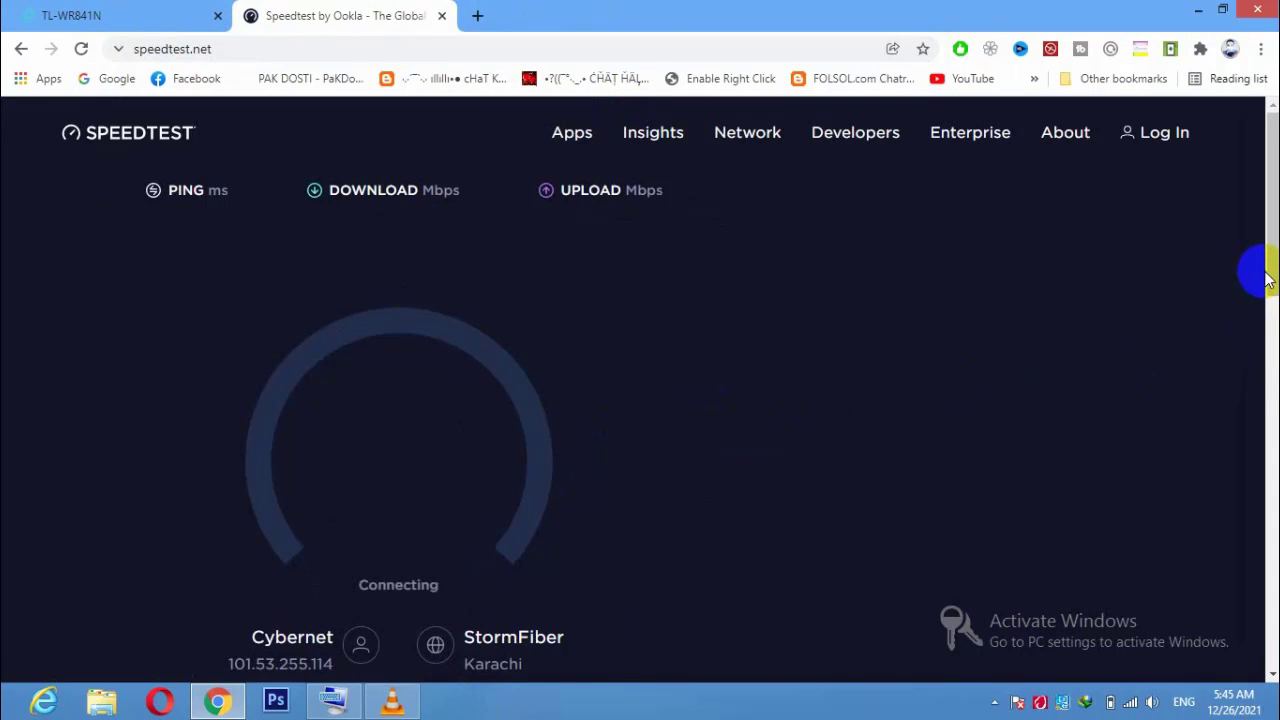
{"action": "left_click_drag", "start_coordinate": [1272, 277], "coordinate": [1273, 288]}
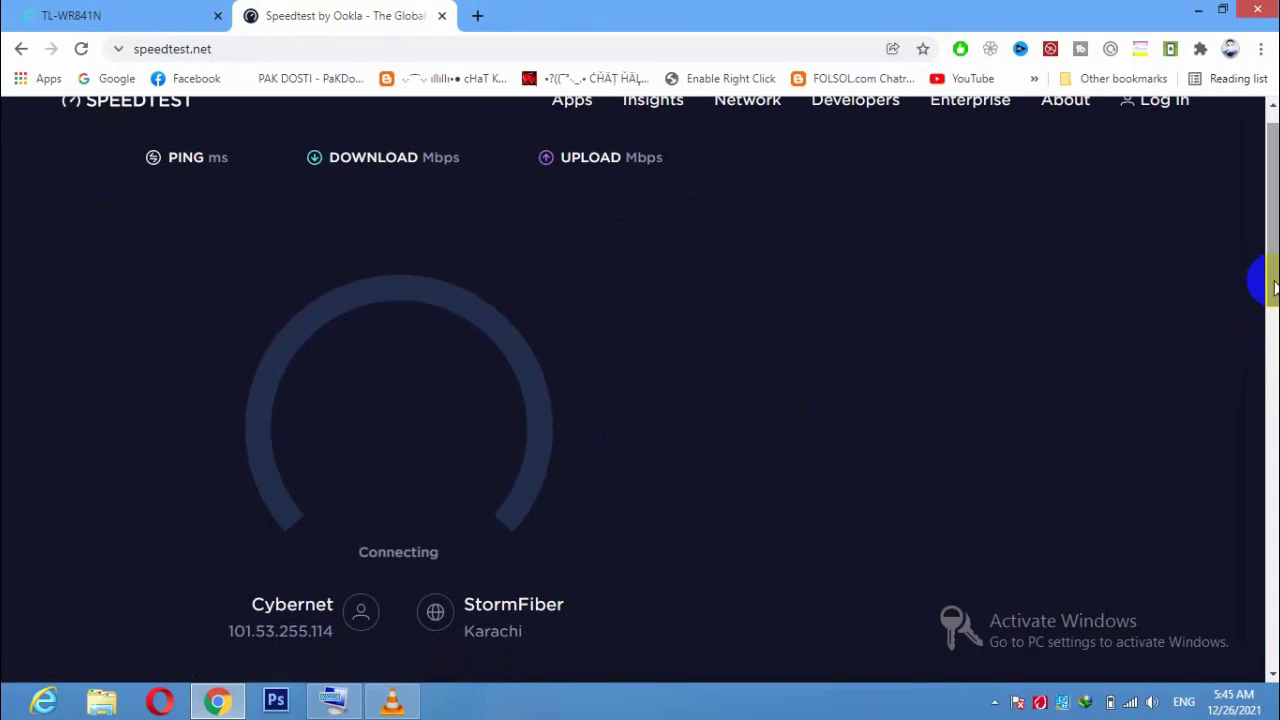